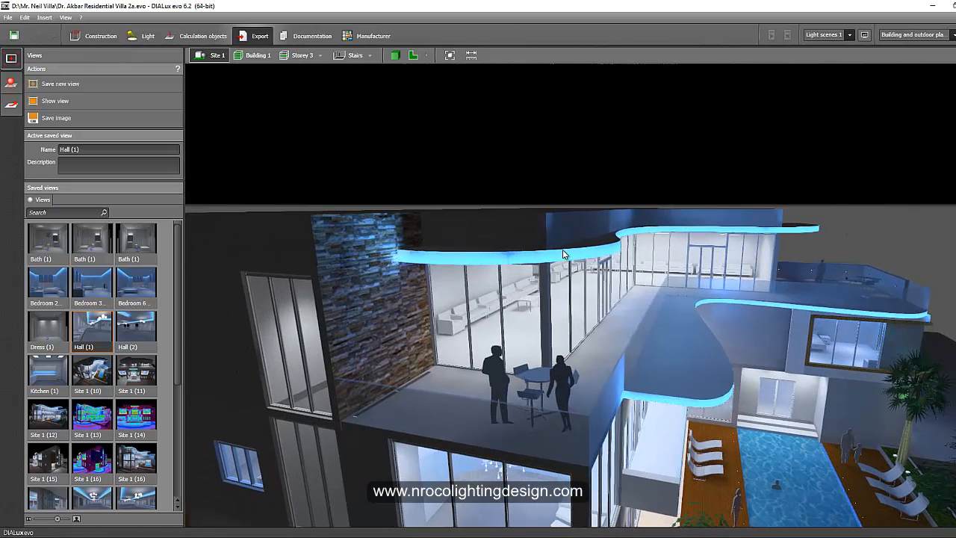
- Switch to the DIALux evo villa project and open the Storey 2 floor plan
{"action": "left_click", "coordinate": [563, 254]}
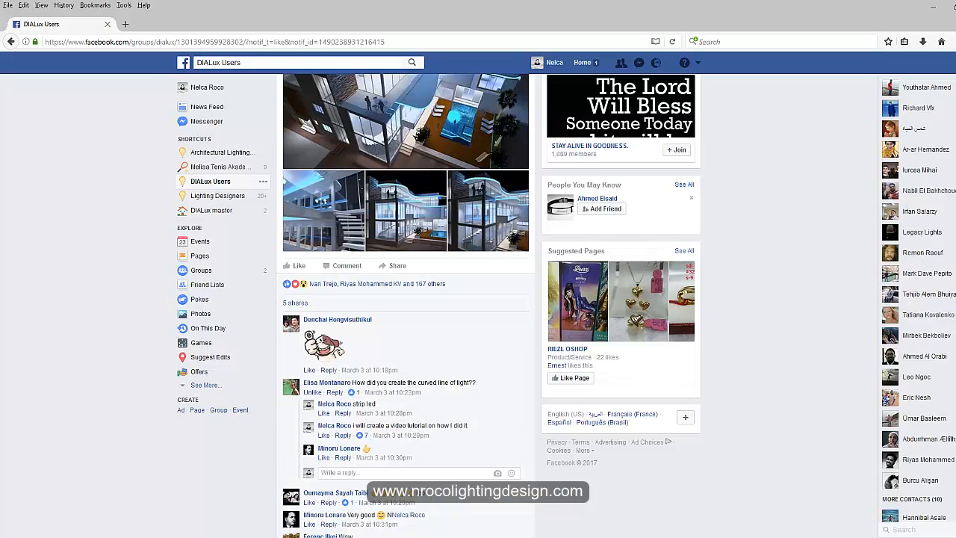
{"action": "mouse_move", "coordinate": [215, 537]}
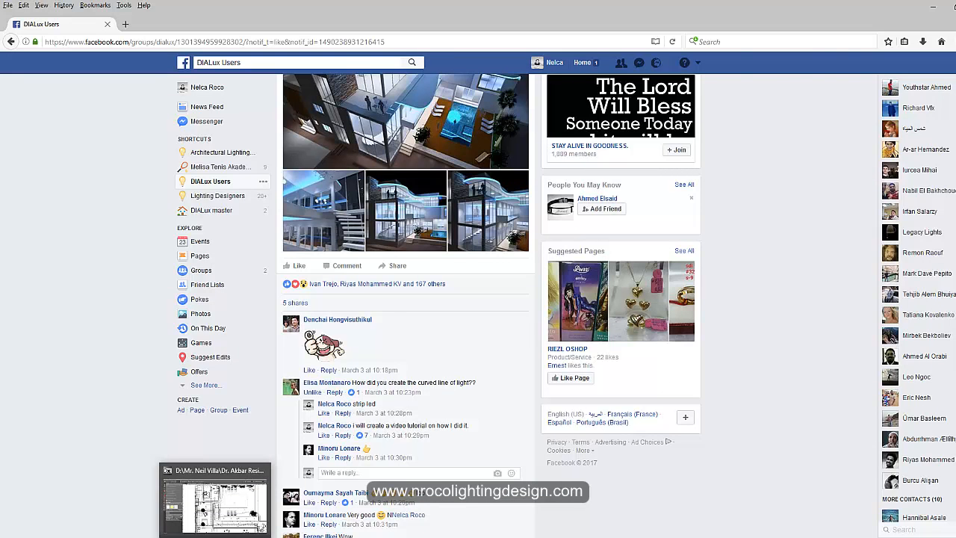
{"action": "left_click", "coordinate": [244, 482]}
{"action": "scroll", "coordinate": [339, 227], "scroll_direction": "down", "scroll_amount": 3}
{"action": "middle_click_drag", "start_coordinate": [443, 258], "coordinate": [431, 243]}
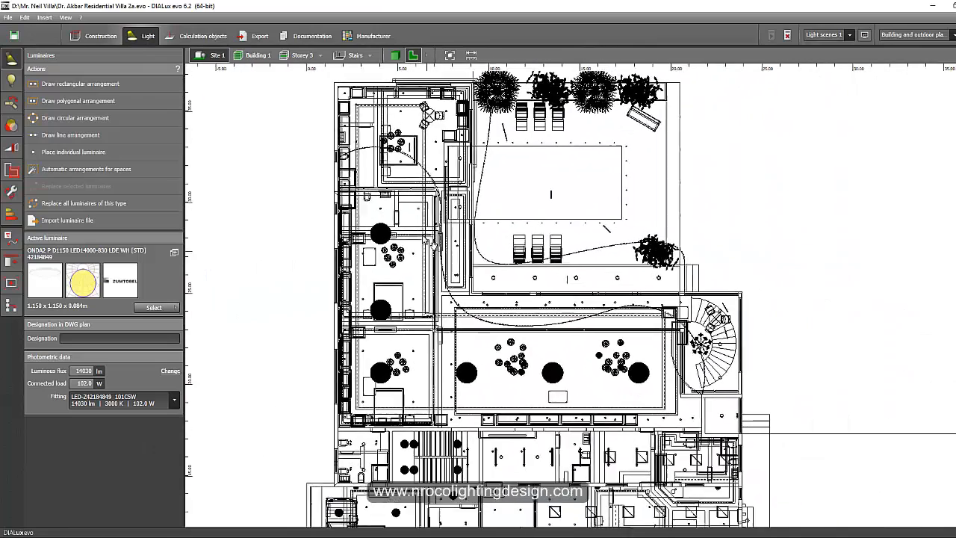
{"action": "scroll", "coordinate": [502, 260], "scroll_direction": "up", "scroll_amount": 2}
{"action": "left_click", "coordinate": [319, 55]}
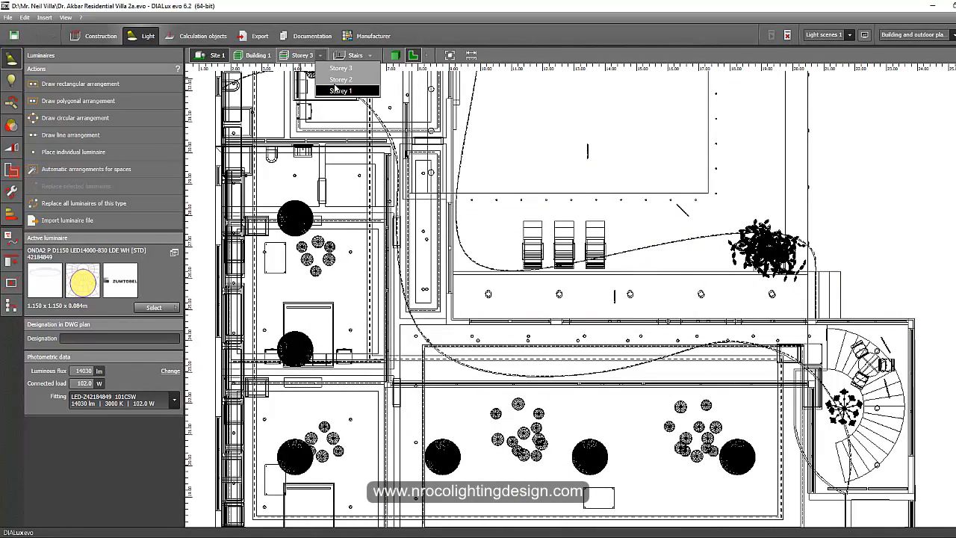
{"action": "left_click", "coordinate": [341, 79]}
- Select one LED flex tape luminaire on the curved projection near the glazed handrail, then select the whole arrangement
{"action": "scroll", "coordinate": [592, 245], "scroll_direction": "up", "scroll_amount": 2}
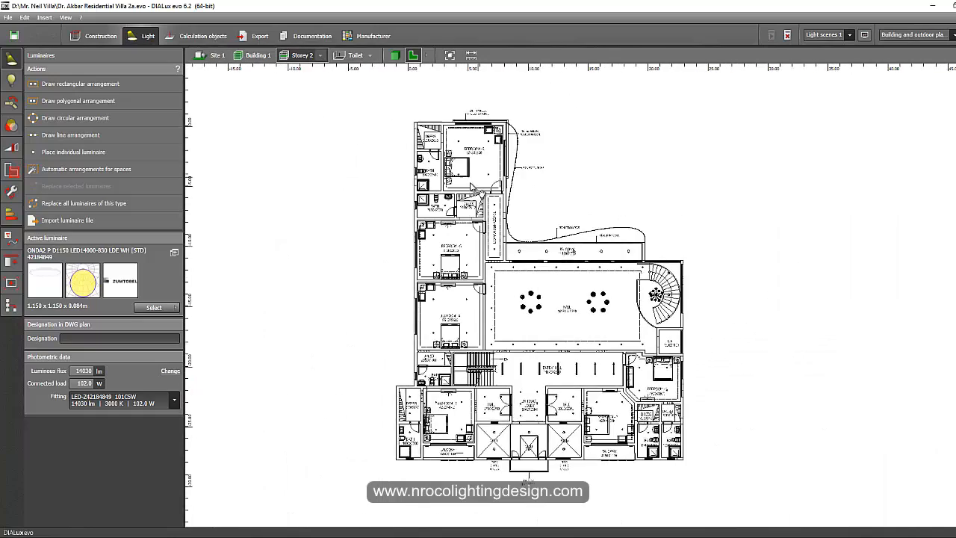
{"action": "scroll", "coordinate": [592, 245], "scroll_direction": "up", "scroll_amount": 8}
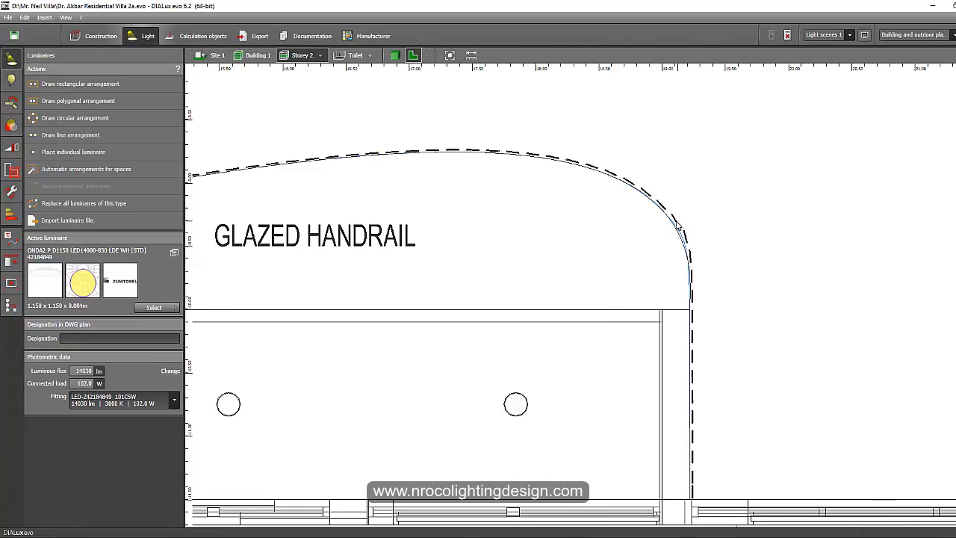
{"action": "left_click", "coordinate": [677, 226]}
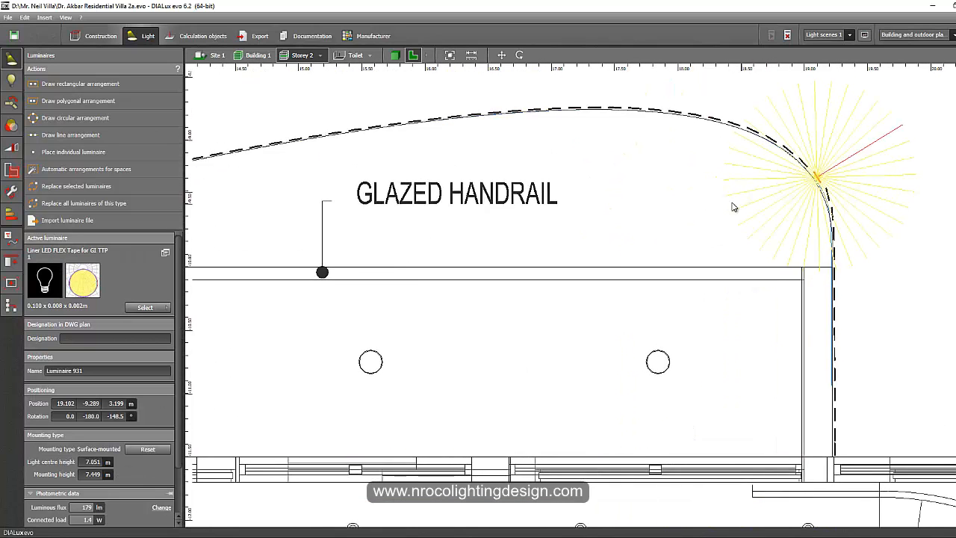
{"action": "scroll", "coordinate": [822, 194], "scroll_direction": "down", "scroll_amount": 2}
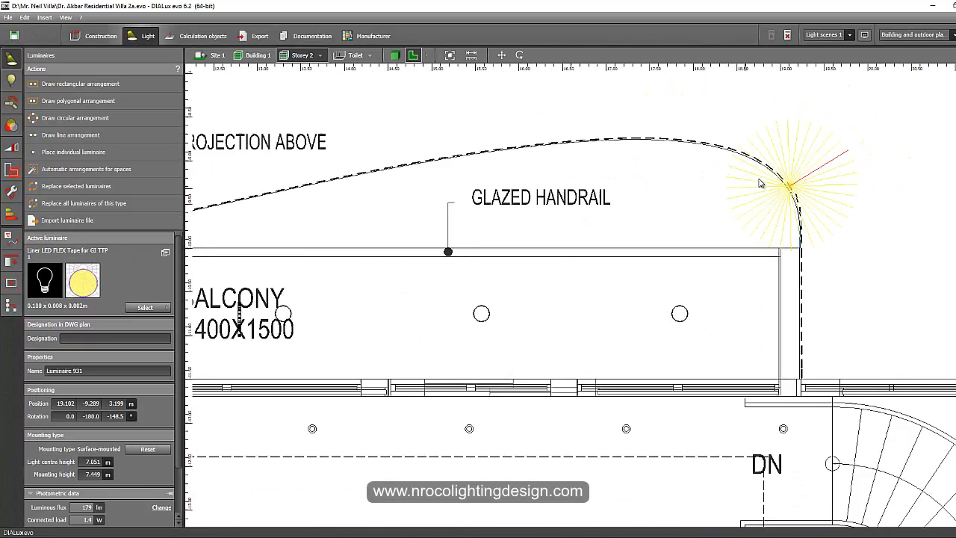
{"action": "scroll", "coordinate": [777, 168], "scroll_direction": "up", "scroll_amount": 3}
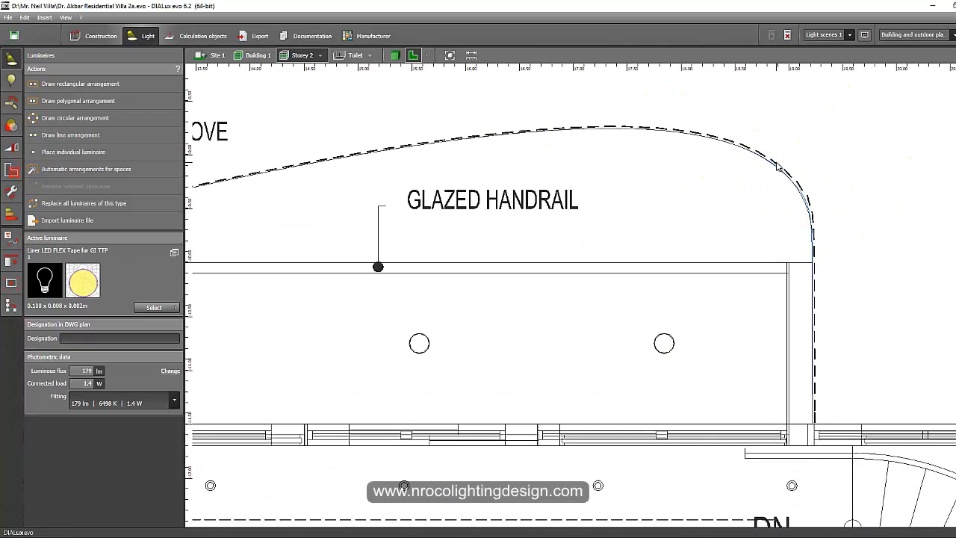
{"action": "left_click", "coordinate": [777, 165]}
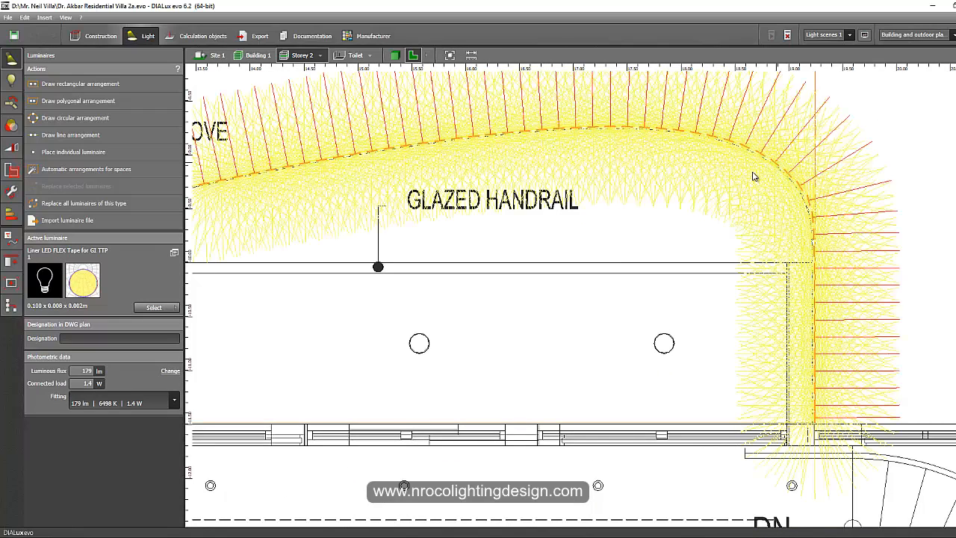
- Examine how the LED tape luminaires follow the curved projection from the balcony up to Bedroom 6, then clear the selection
{"action": "middle_click_drag", "start_coordinate": [595, 189], "coordinate": [619, 227]}
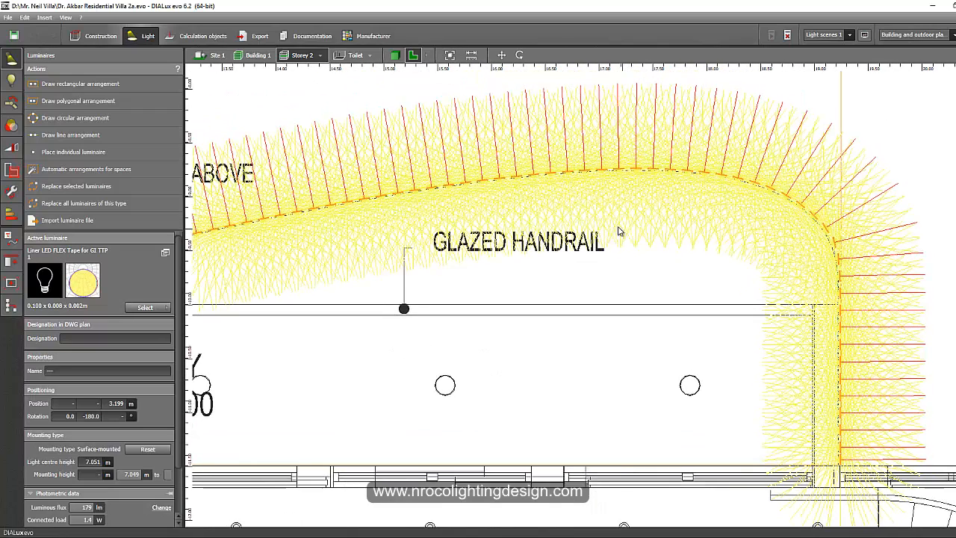
{"action": "middle_click_drag", "start_coordinate": [310, 235], "coordinate": [555, 231]}
{"action": "middle_click_drag", "start_coordinate": [375, 251], "coordinate": [626, 254]}
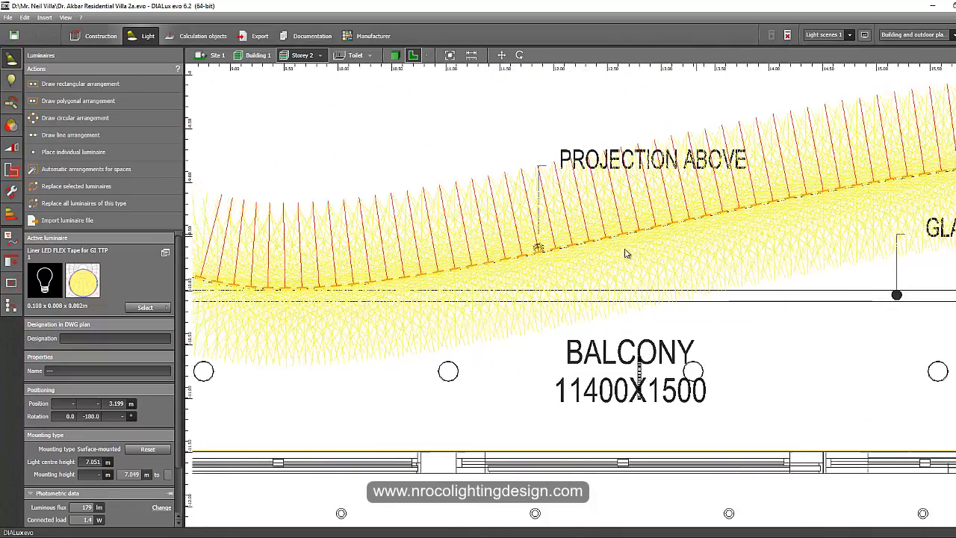
{"action": "scroll", "coordinate": [515, 270], "scroll_direction": "down", "scroll_amount": 1}
{"action": "middle_click_drag", "start_coordinate": [352, 261], "coordinate": [525, 264]}
{"action": "scroll", "coordinate": [497, 243], "scroll_direction": "down", "scroll_amount": 1}
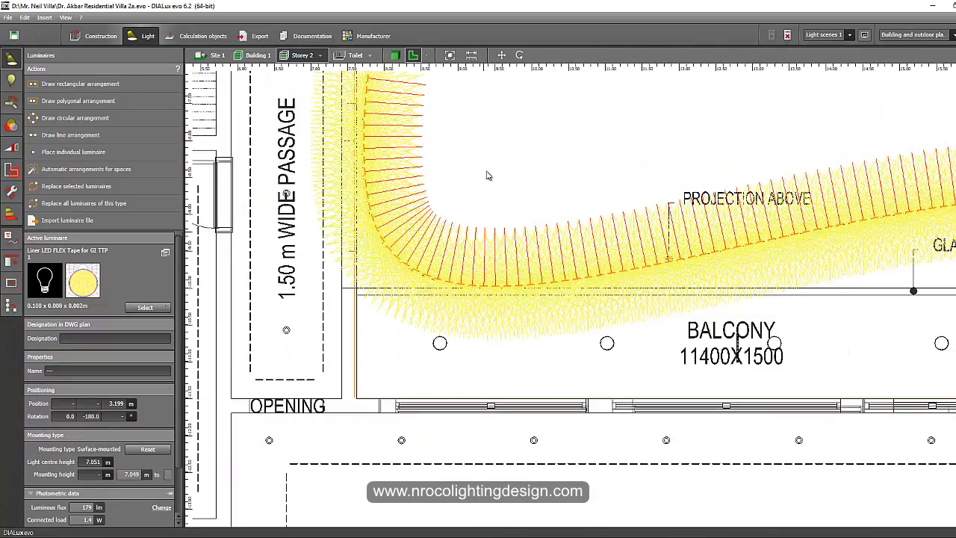
{"action": "middle_click_drag", "start_coordinate": [477, 133], "coordinate": [504, 309]}
{"action": "middle_click_drag", "start_coordinate": [481, 172], "coordinate": [480, 433]}
{"action": "scroll", "coordinate": [481, 344], "scroll_direction": "down", "scroll_amount": 4}
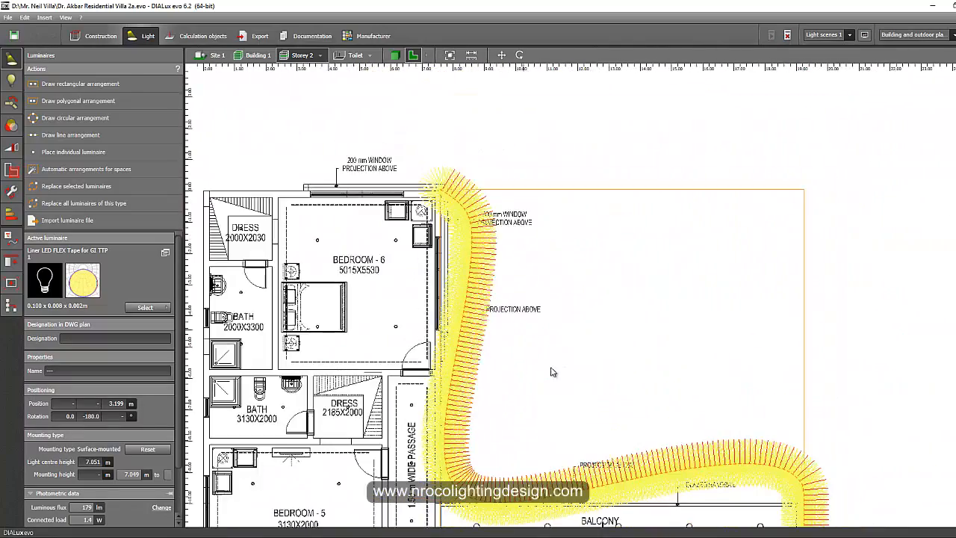
{"action": "middle_click_drag", "start_coordinate": [551, 369], "coordinate": [501, 248]}
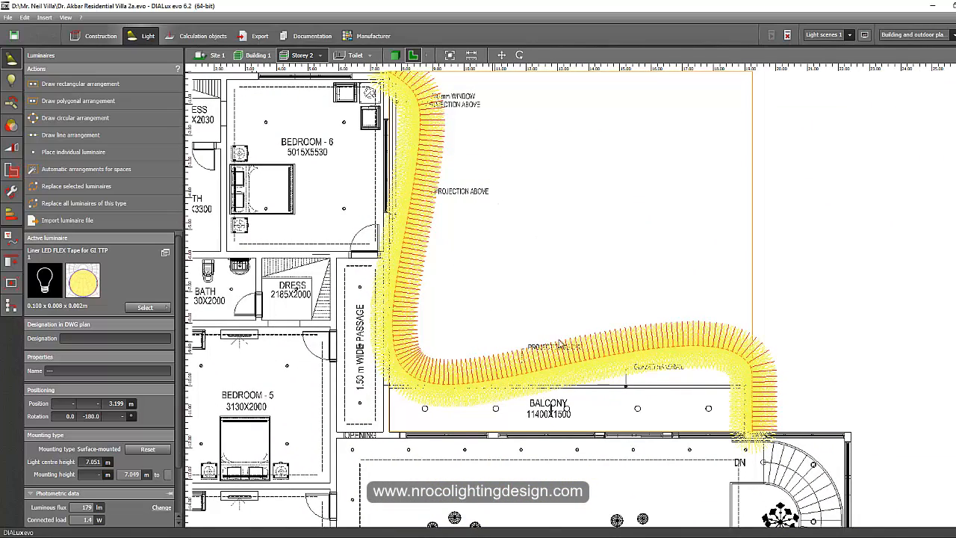
{"action": "left_click", "coordinate": [646, 255]}
{"action": "middle_click_drag", "start_coordinate": [646, 255], "coordinate": [631, 305]}
{"action": "scroll", "coordinate": [622, 314], "scroll_direction": "down", "scroll_amount": 1}
{"action": "middle_click_drag", "start_coordinate": [620, 315], "coordinate": [582, 274]}
{"action": "scroll", "coordinate": [576, 272], "scroll_direction": "up", "scroll_amount": 1}
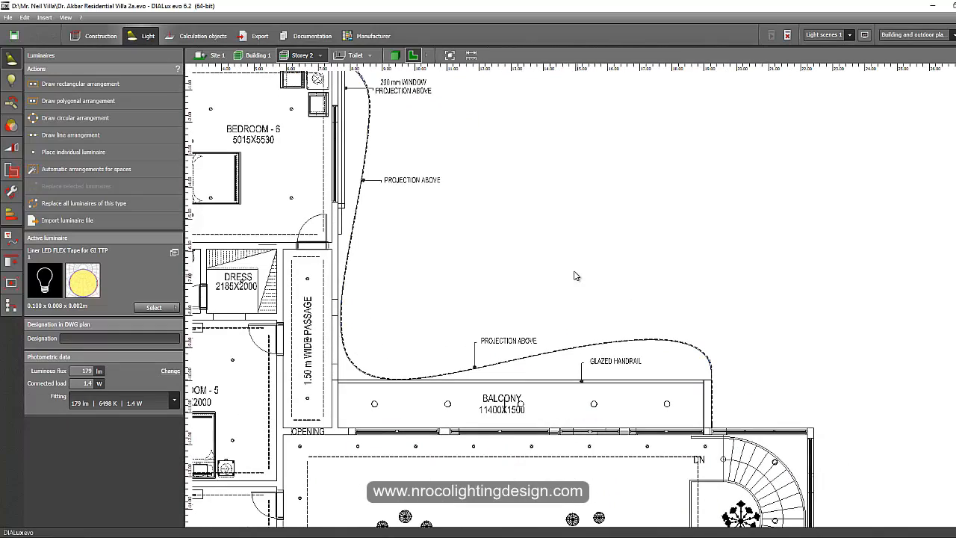
- Select the curving reference line beneath the LED tape at the balcony's rounded corner
{"action": "middle_click_drag", "start_coordinate": [463, 262], "coordinate": [505, 230]}
{"action": "scroll", "coordinate": [492, 304], "scroll_direction": "down", "scroll_amount": 1}
{"action": "scroll", "coordinate": [516, 233], "scroll_direction": "up", "scroll_amount": 1}
{"action": "scroll", "coordinate": [753, 338], "scroll_direction": "up", "scroll_amount": 2}
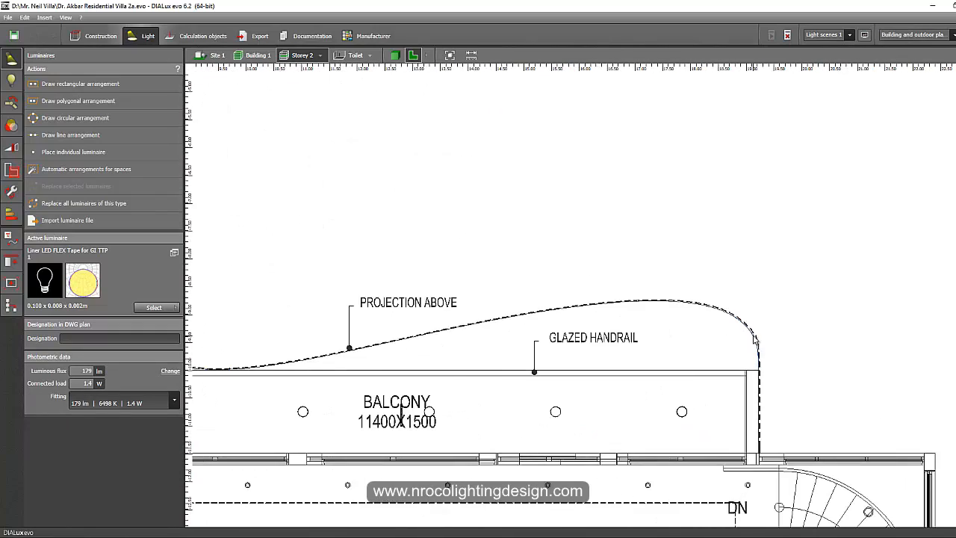
{"action": "scroll", "coordinate": [717, 340], "scroll_direction": "down", "scroll_amount": 2}
{"action": "scroll", "coordinate": [744, 332], "scroll_direction": "up", "scroll_amount": 2}
{"action": "scroll", "coordinate": [734, 342], "scroll_direction": "up", "scroll_amount": 1}
{"action": "scroll", "coordinate": [731, 342], "scroll_direction": "up", "scroll_amount": 1}
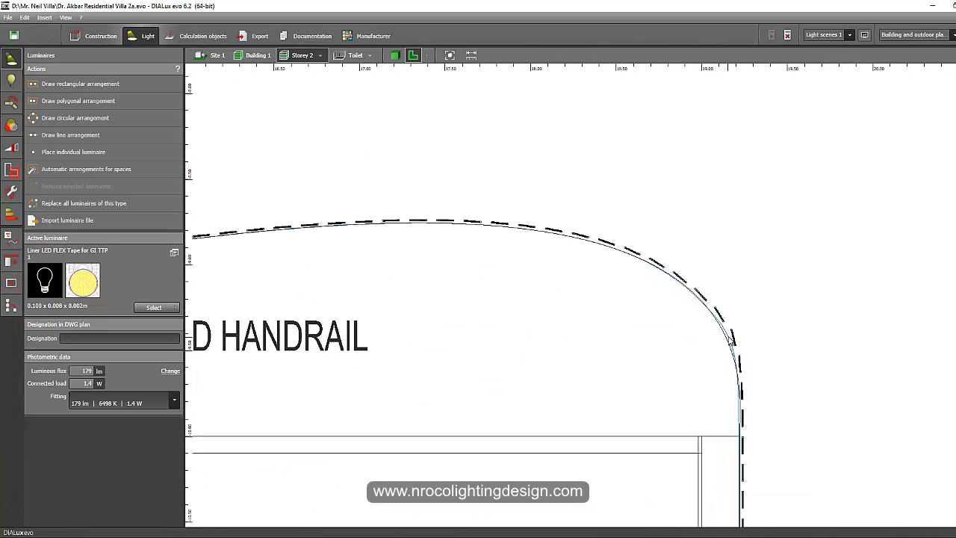
{"action": "left_click", "coordinate": [729, 338]}
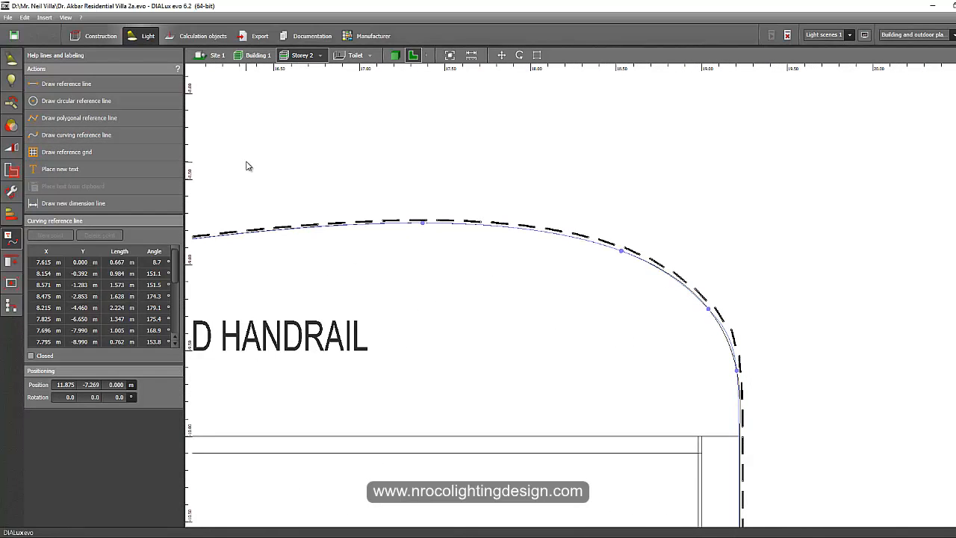
- Examine how the reference line's points trace the dashed projection edge along the balcony and Bedroom 6
{"action": "middle_click_drag", "start_coordinate": [317, 194], "coordinate": [566, 249]}
{"action": "scroll", "coordinate": [537, 262], "scroll_direction": "down", "scroll_amount": 3}
{"action": "scroll", "coordinate": [598, 234], "scroll_direction": "up", "scroll_amount": 4}
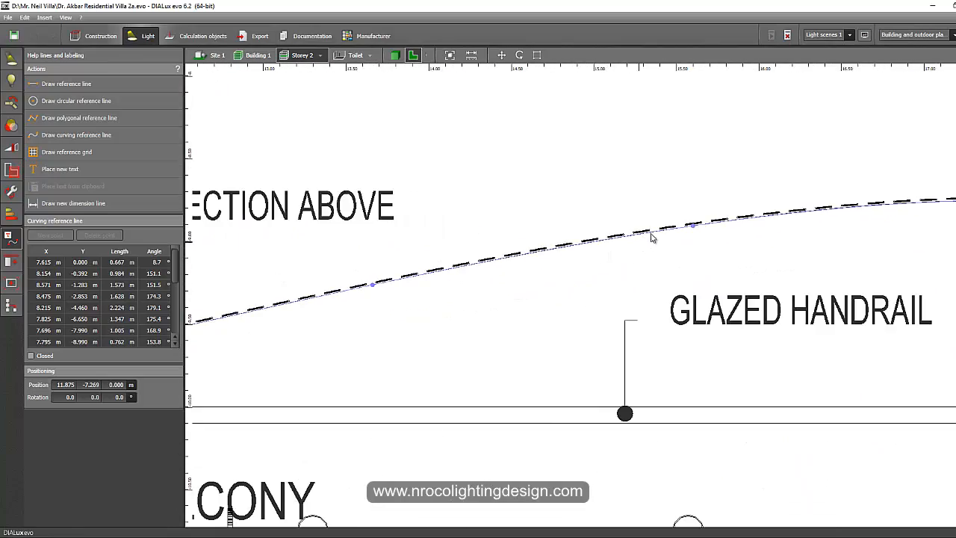
{"action": "scroll", "coordinate": [705, 235], "scroll_direction": "down", "scroll_amount": 6}
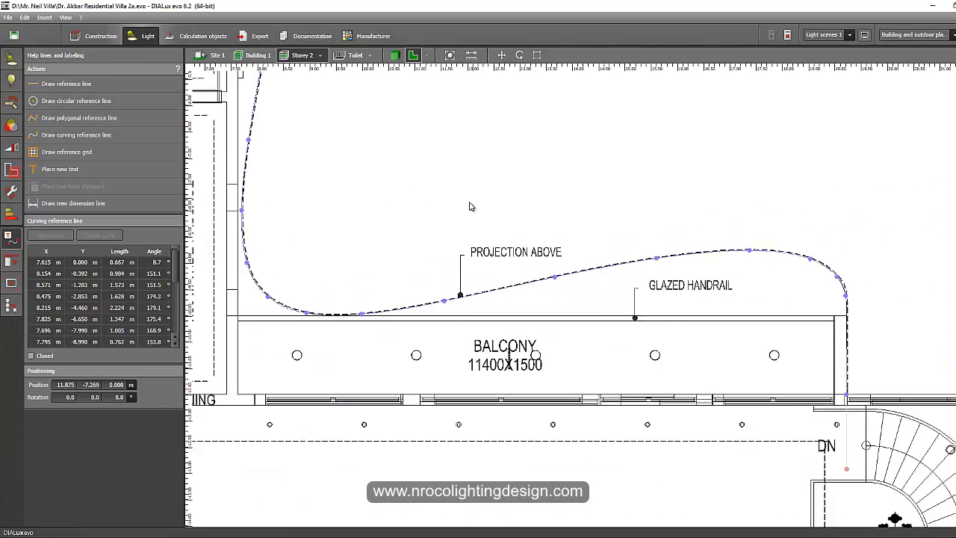
{"action": "middle_click_drag", "start_coordinate": [499, 266], "coordinate": [516, 231]}
{"action": "scroll", "coordinate": [495, 333], "scroll_direction": "down", "scroll_amount": 4}
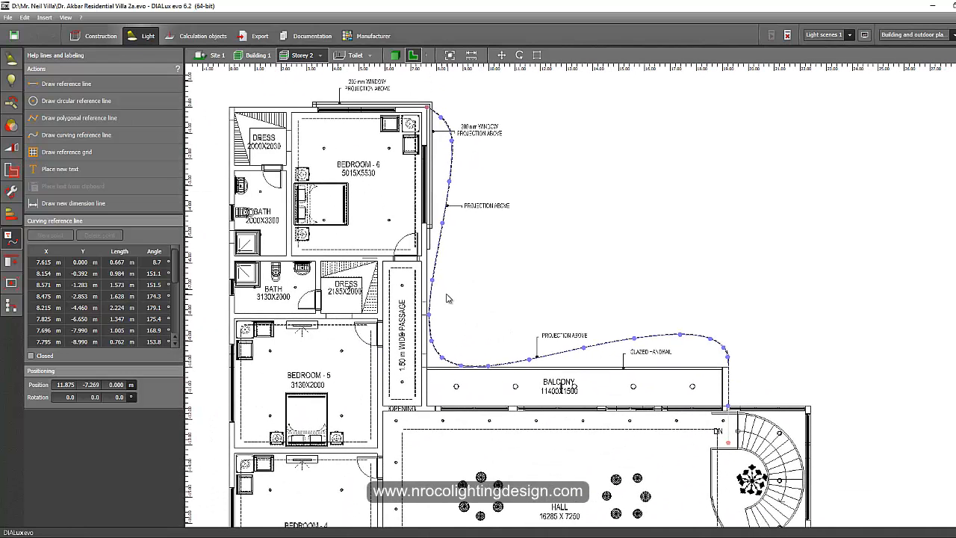
- Bring up the properties of the loaded Villa 2 FF drawing in Construction mode and inspect its curved projection outline
{"action": "left_click", "coordinate": [96, 38]}
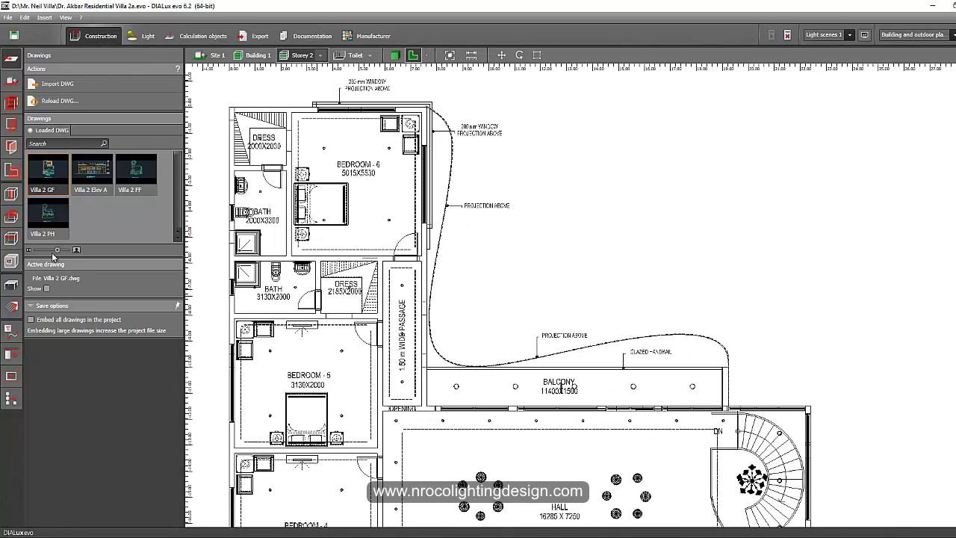
{"action": "left_click", "coordinate": [46, 289]}
{"action": "middle_click_drag", "start_coordinate": [462, 287], "coordinate": [461, 229]}
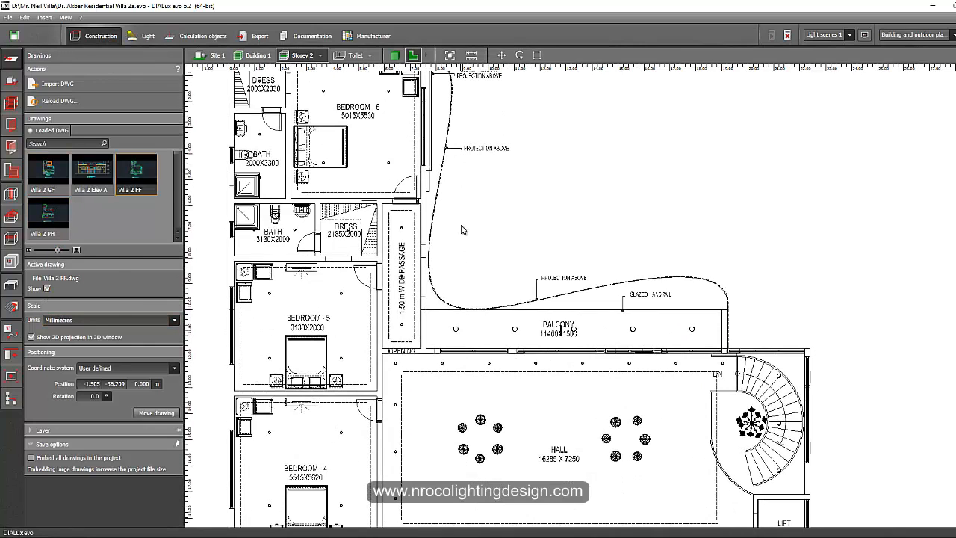
{"action": "scroll", "coordinate": [604, 281], "scroll_direction": "up", "scroll_amount": 3}
{"action": "middle_click_drag", "start_coordinate": [542, 237], "coordinate": [533, 330]}
{"action": "scroll", "coordinate": [523, 329], "scroll_direction": "down", "scroll_amount": 4}
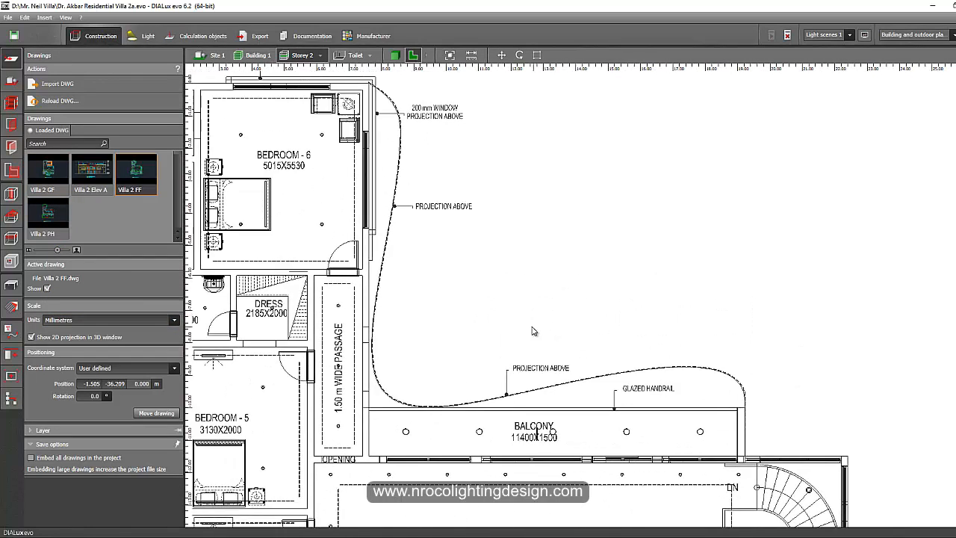
{"action": "left_click", "coordinate": [13, 338]}
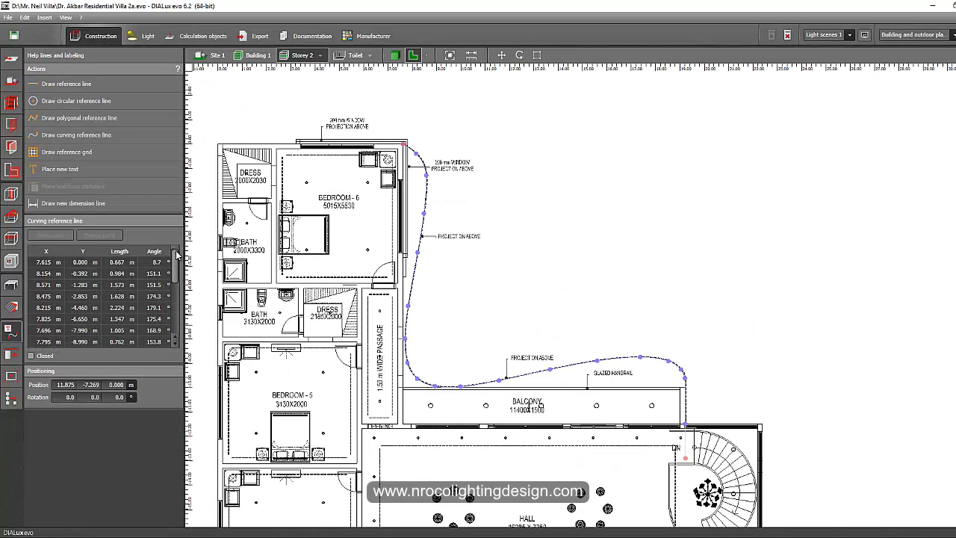
{"action": "left_click", "coordinate": [61, 140]}
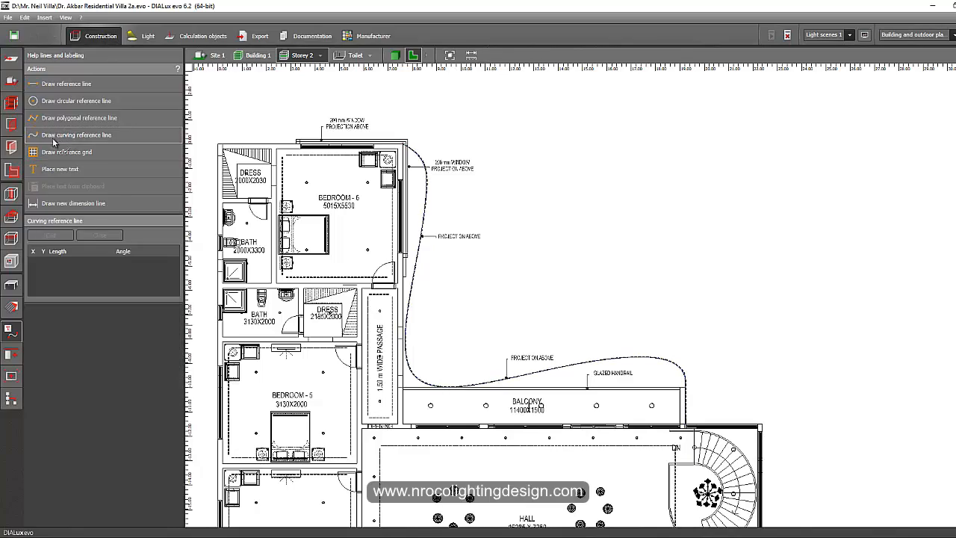
{"action": "left_click", "coordinate": [12, 316]}
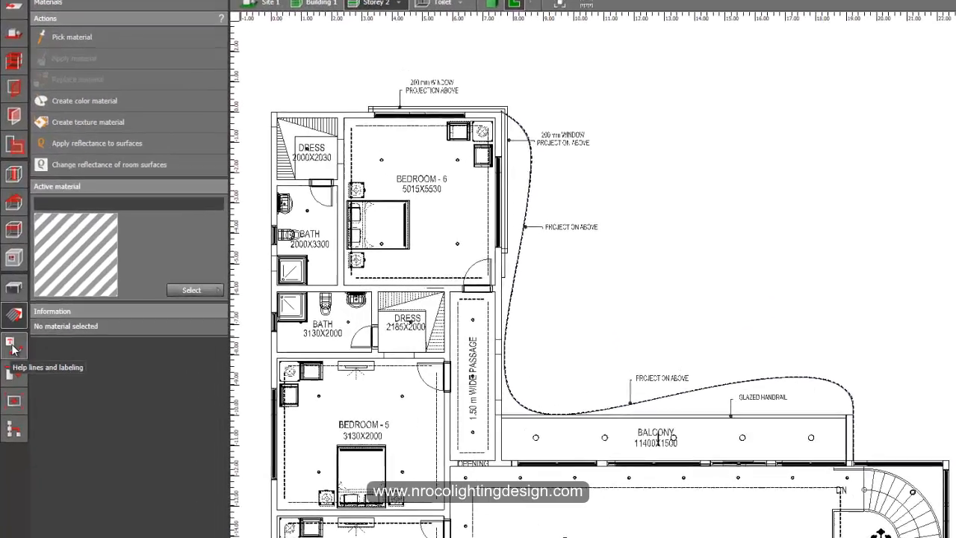
- Start a curving reference line at about X 8.7 m, Y 0.5 m and trace it outside the projection alongside Bedroom 6
{"action": "left_click", "coordinate": [9, 332]}
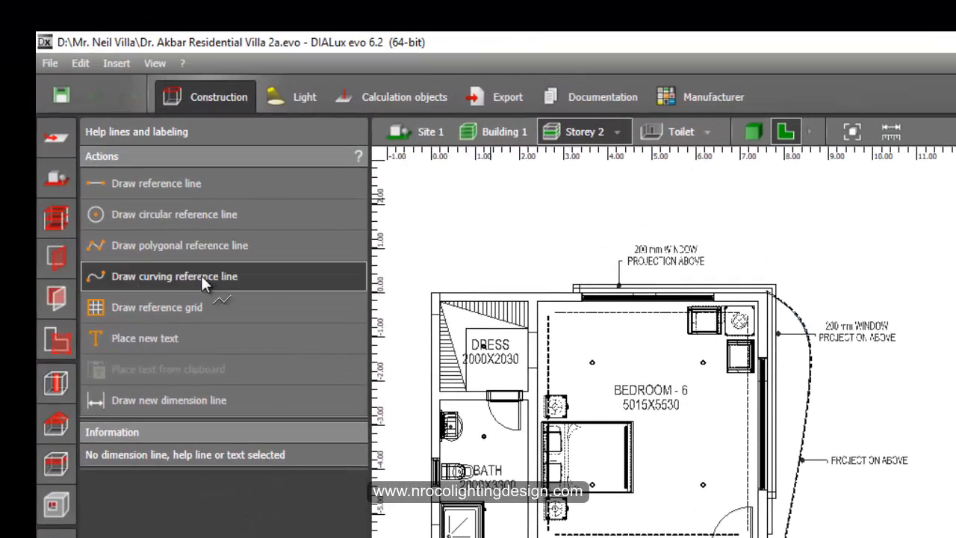
{"action": "left_click", "coordinate": [201, 275]}
{"action": "scroll", "coordinate": [864, 241], "scroll_direction": "down", "scroll_amount": 2}
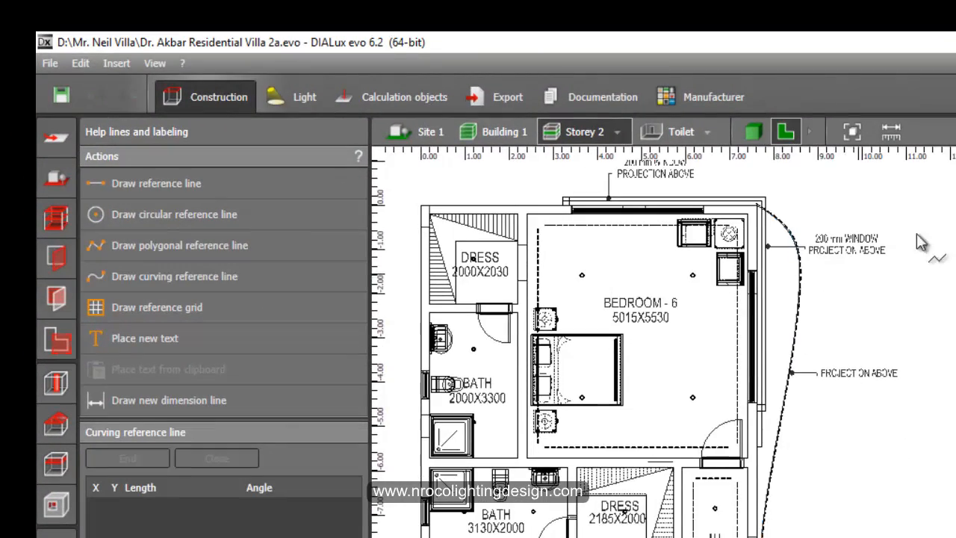
{"action": "scroll", "coordinate": [922, 239], "scroll_direction": "up", "scroll_amount": 2}
{"action": "left_click", "coordinate": [773, 254]}
{"action": "left_click", "coordinate": [851, 302]}
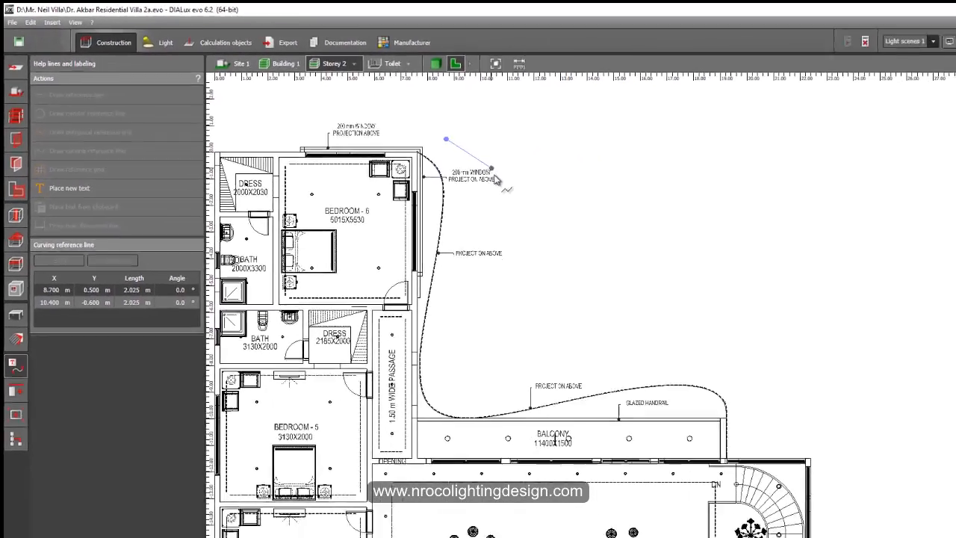
{"action": "left_click", "coordinate": [497, 237]}
{"action": "left_click", "coordinate": [484, 299]}
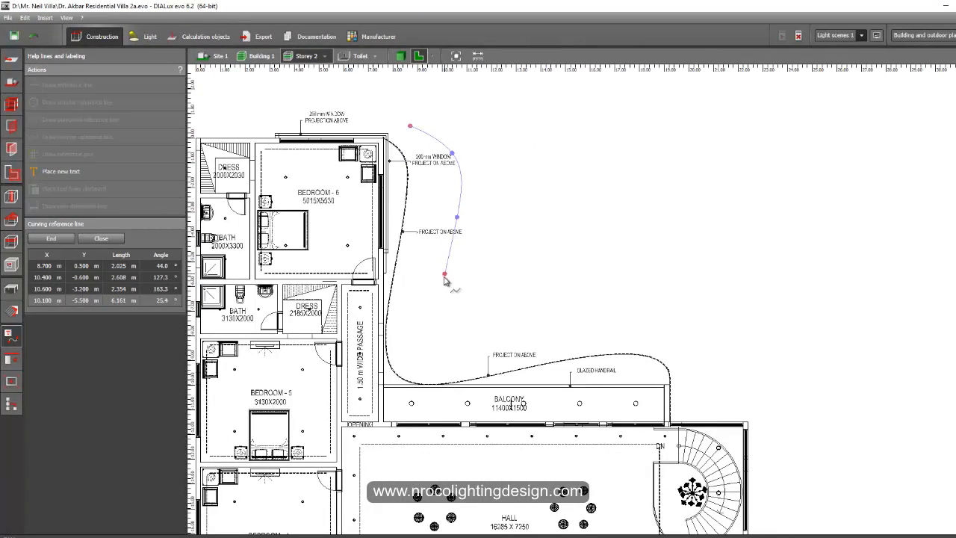
{"action": "left_click", "coordinate": [442, 284]}
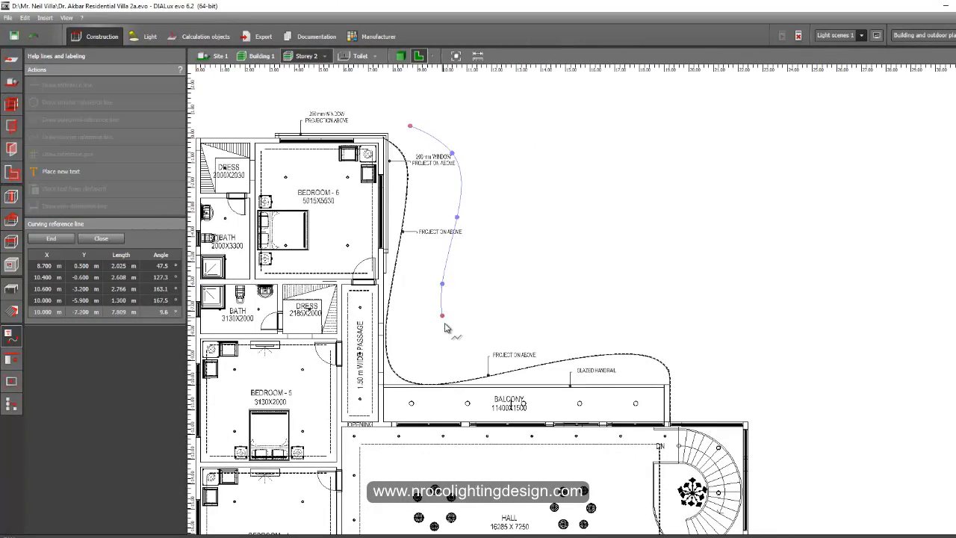
- Continue the curving reference line parallel to the balcony projection and end it as an open curve at about X 20.4 m, Y -11.2 m
{"action": "left_click", "coordinate": [445, 328]}
{"action": "left_click", "coordinate": [477, 335]}
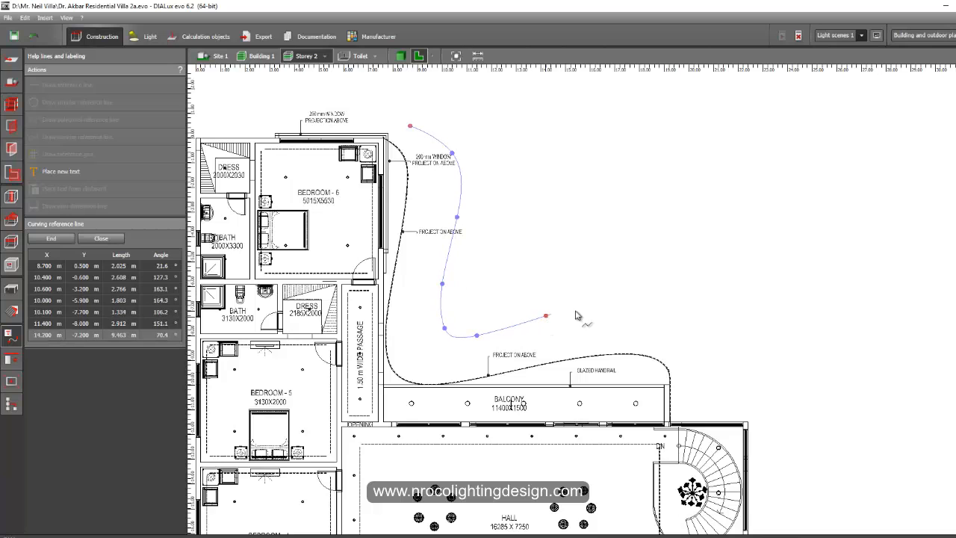
{"action": "left_click", "coordinate": [546, 315]}
{"action": "left_click", "coordinate": [627, 305]}
{"action": "left_click", "coordinate": [679, 325]}
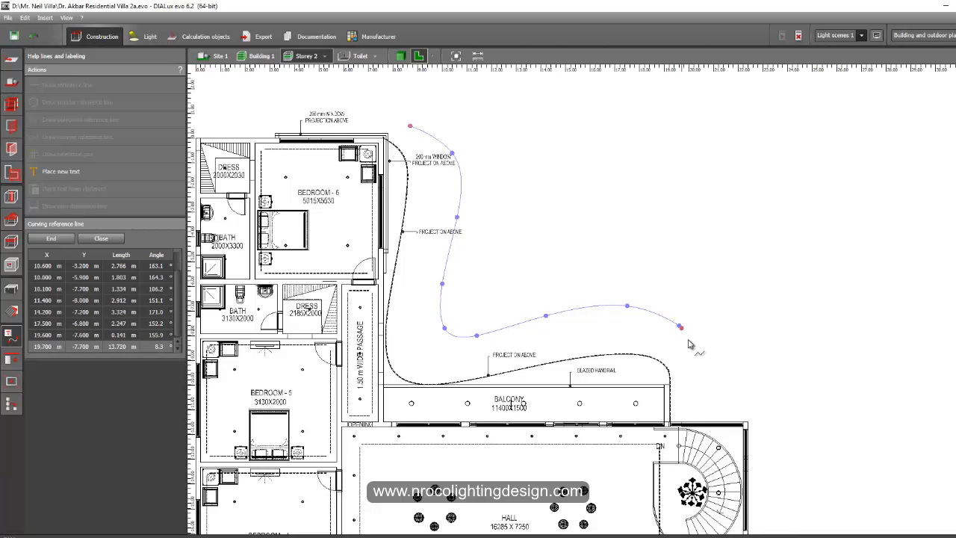
{"action": "left_click", "coordinate": [693, 350]}
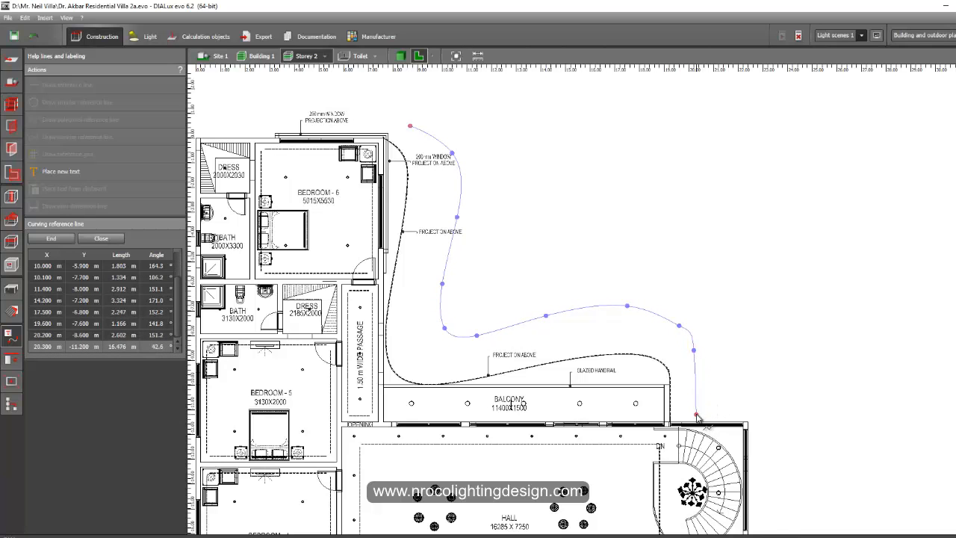
{"action": "left_click", "coordinate": [699, 373]}
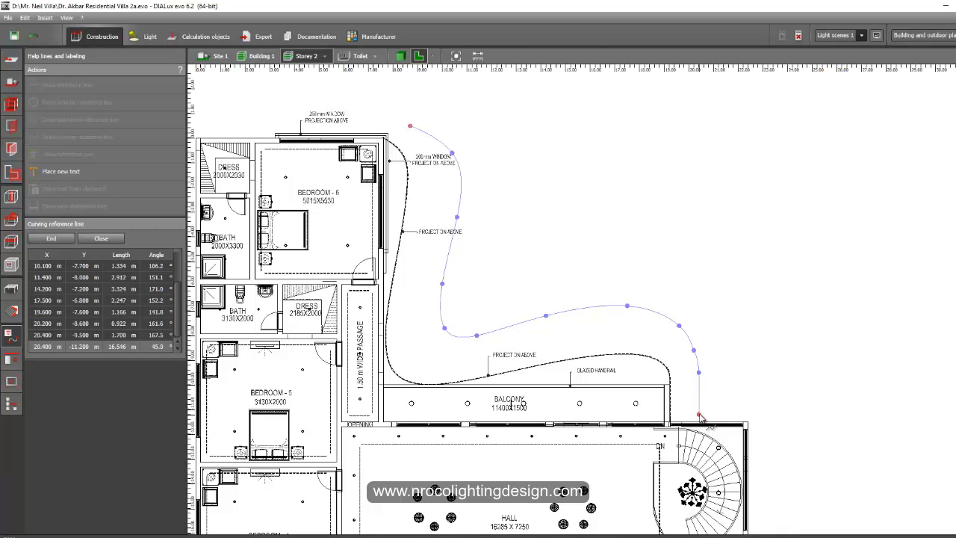
{"action": "right_click", "coordinate": [700, 416]}
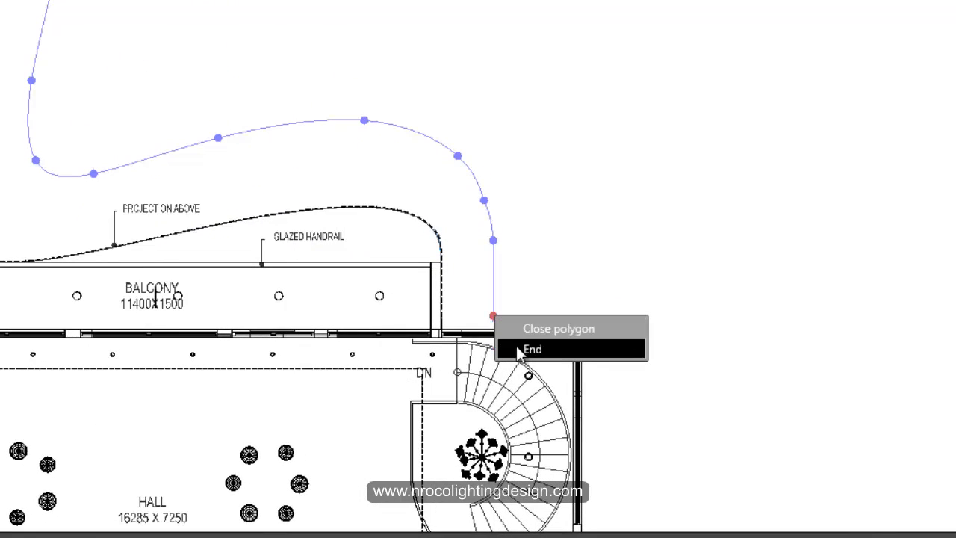
{"action": "left_click", "coordinate": [521, 355]}
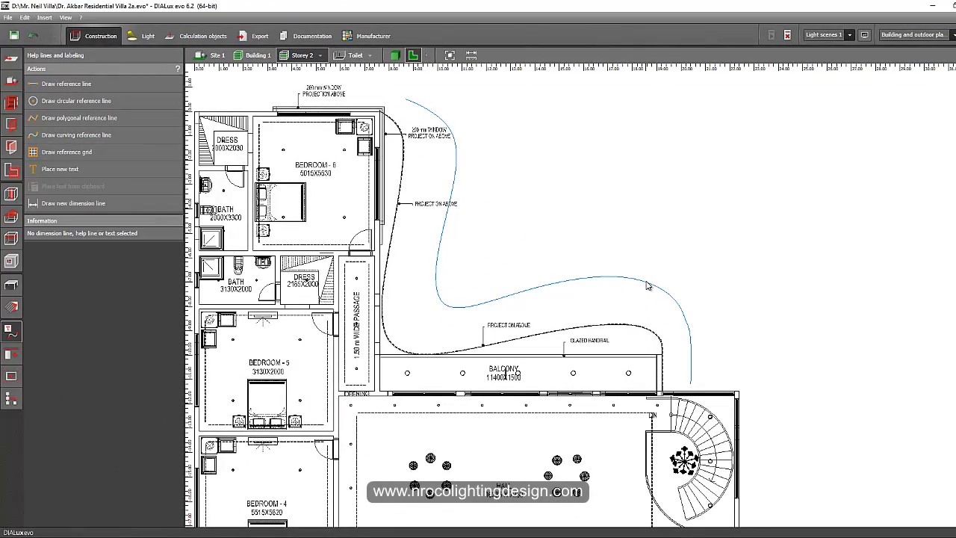
- Inspect the points of the new curving reference line, then clear the selection
{"action": "left_click", "coordinate": [647, 284]}
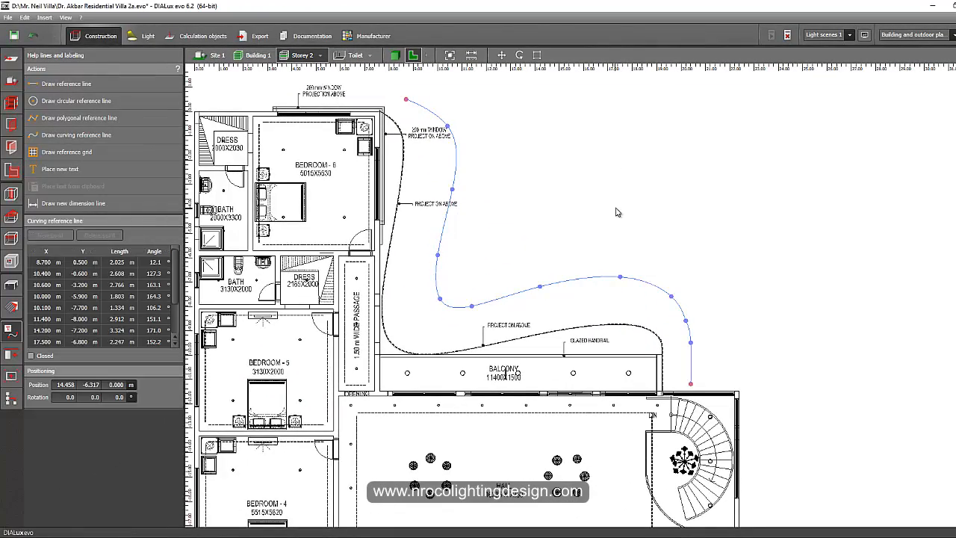
{"action": "left_click", "coordinate": [587, 206]}
{"action": "middle_click_drag", "start_coordinate": [583, 198], "coordinate": [639, 230]}
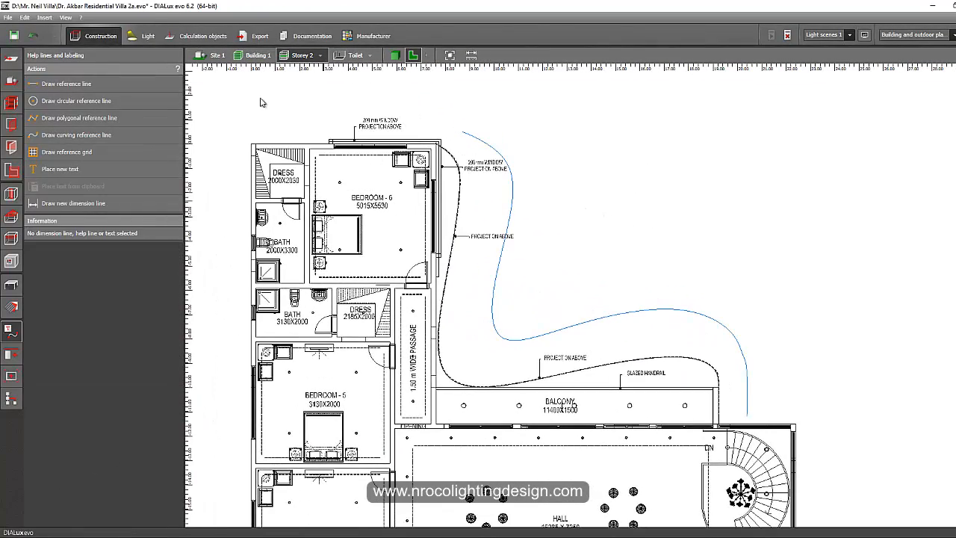
- Place an individual Liner LED FLEX Tape luminaire at about X 10.2 m, Y -2.1 m inside the new curve, accepting that results become invalid
{"action": "left_click", "coordinate": [144, 36]}
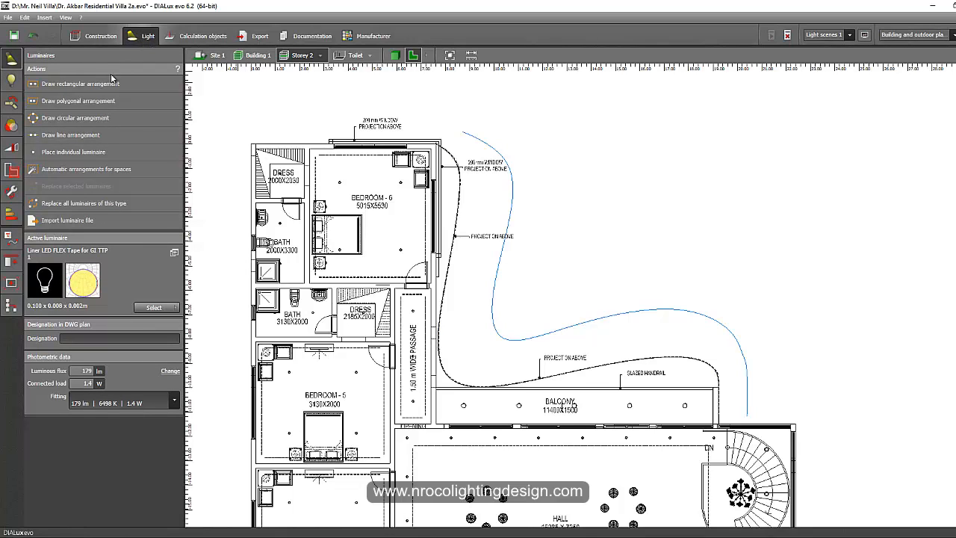
{"action": "left_click", "coordinate": [8, 63]}
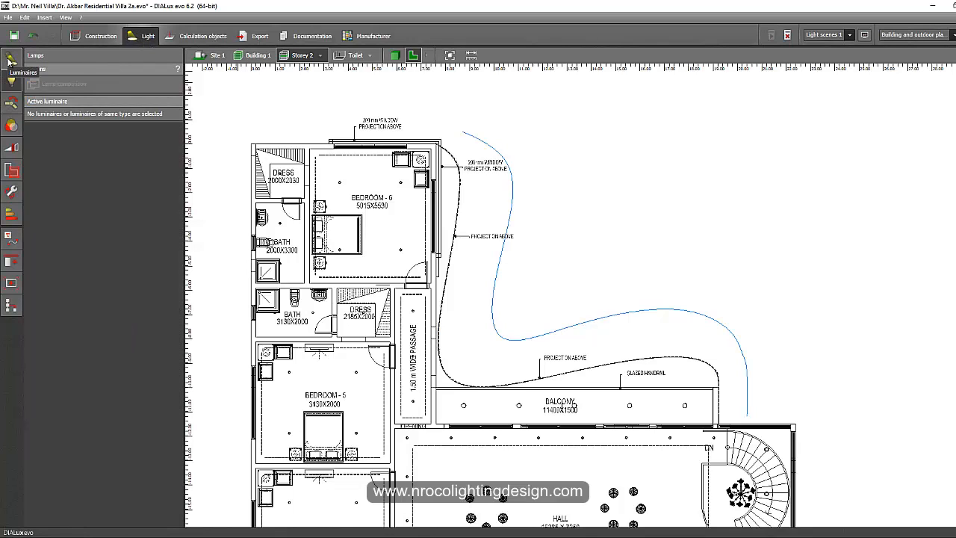
{"action": "left_click", "coordinate": [9, 61]}
{"action": "scroll", "coordinate": [433, 170], "scroll_direction": "up", "scroll_amount": 2}
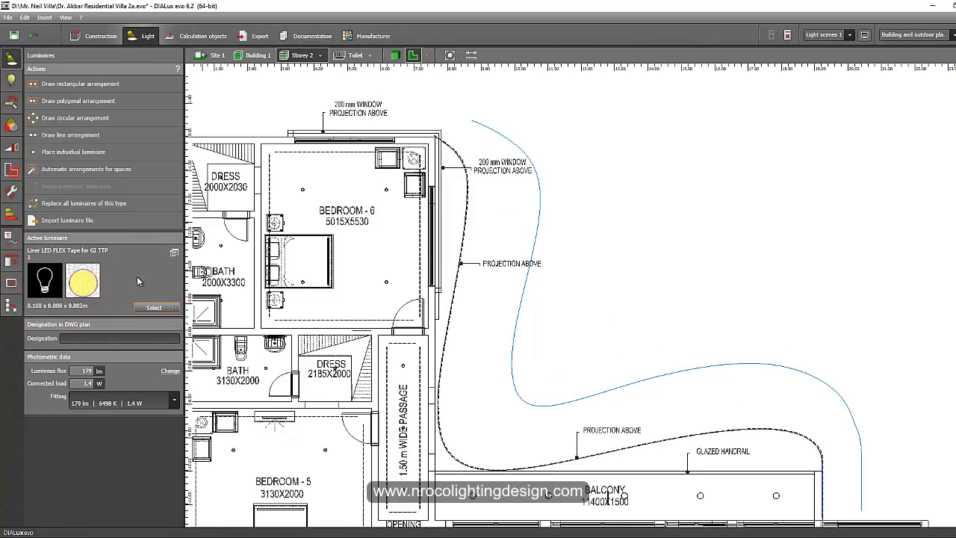
{"action": "middle_click_drag", "start_coordinate": [340, 197], "coordinate": [382, 209]}
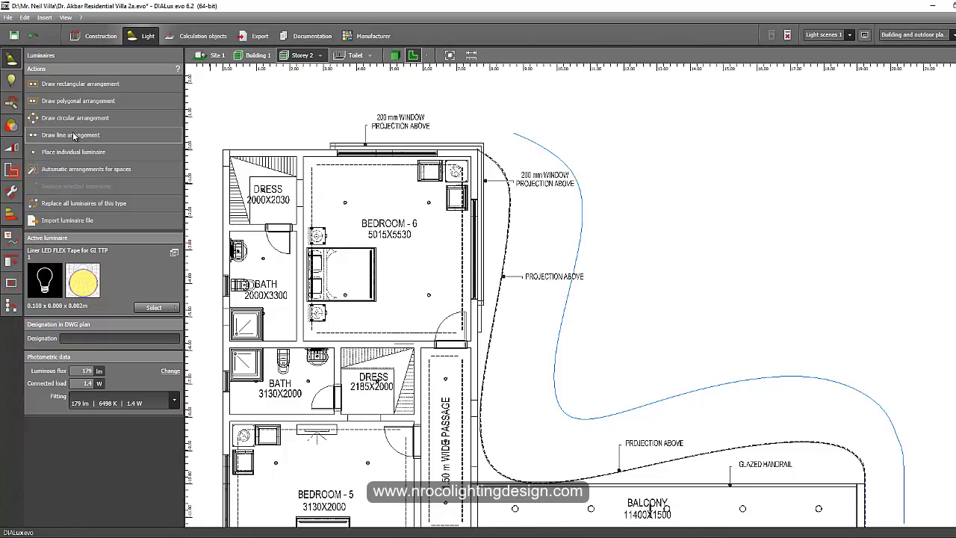
{"action": "left_click", "coordinate": [60, 152]}
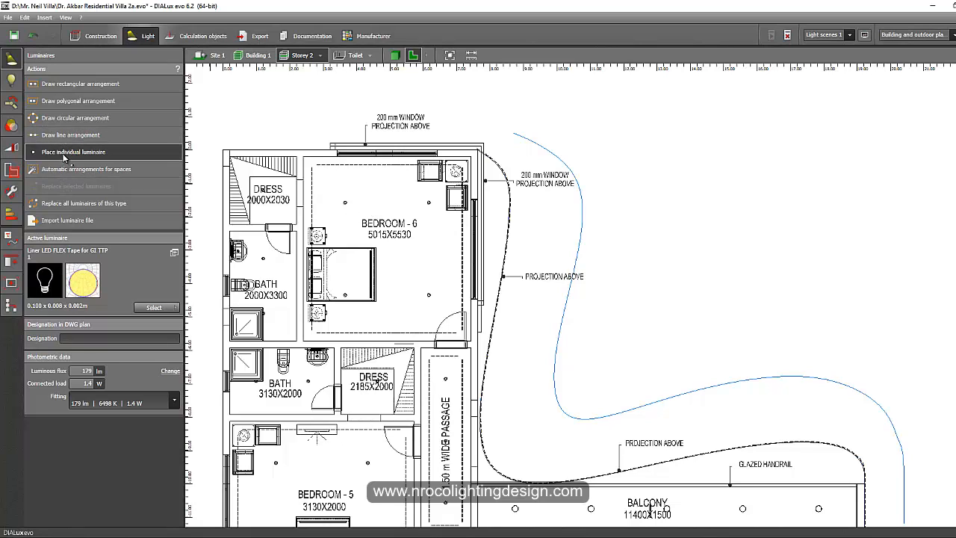
{"action": "left_click", "coordinate": [564, 220]}
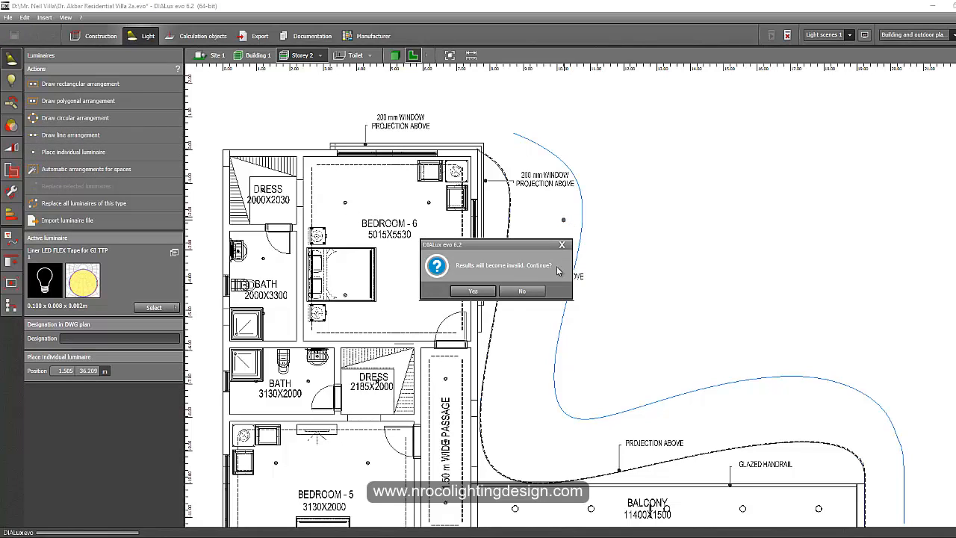
{"action": "left_click", "coordinate": [471, 292]}
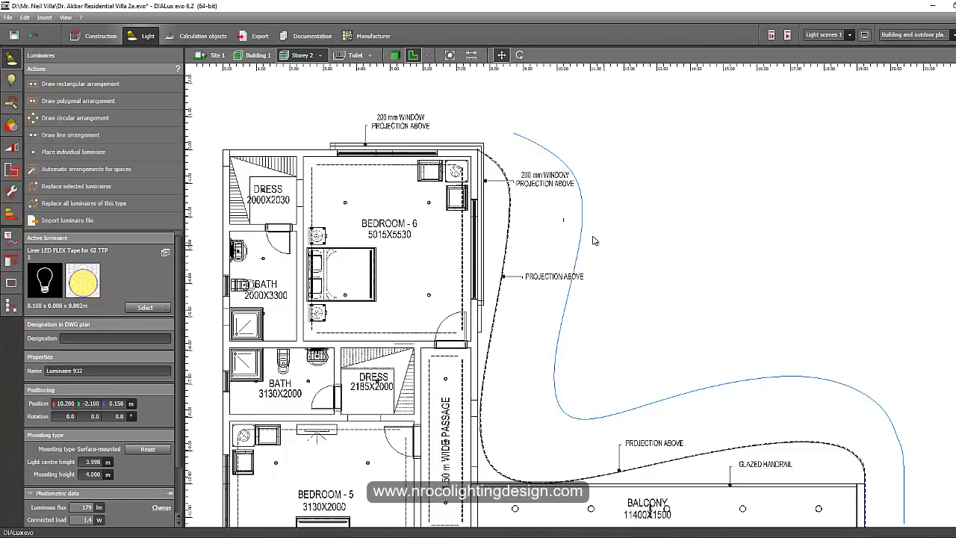
- Select the placed LED tape luminaire and choose the new curving reference line as the existing path for copying it
{"action": "scroll", "coordinate": [565, 225], "scroll_direction": "up", "scroll_amount": 4}
{"action": "left_click", "coordinate": [560, 214]}
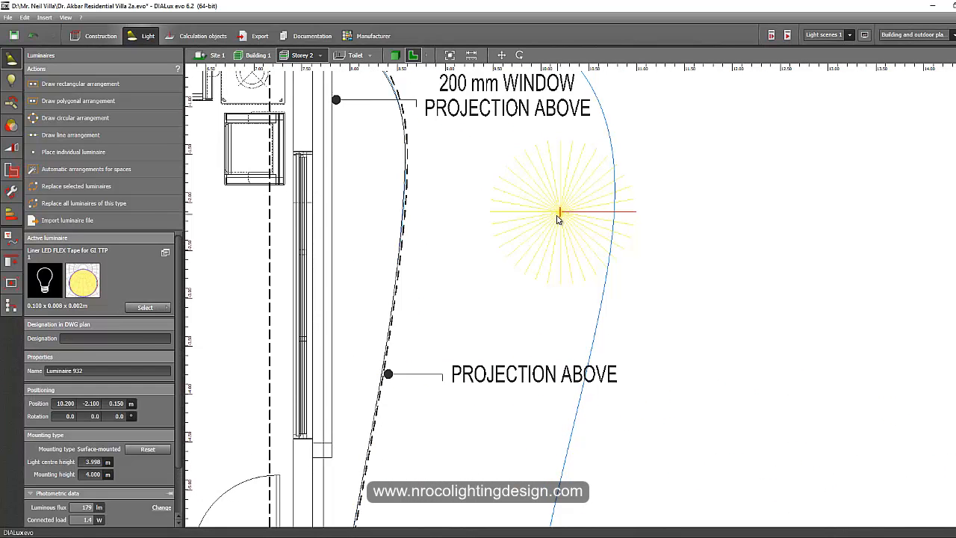
{"action": "scroll", "coordinate": [576, 218], "scroll_direction": "up", "scroll_amount": 1}
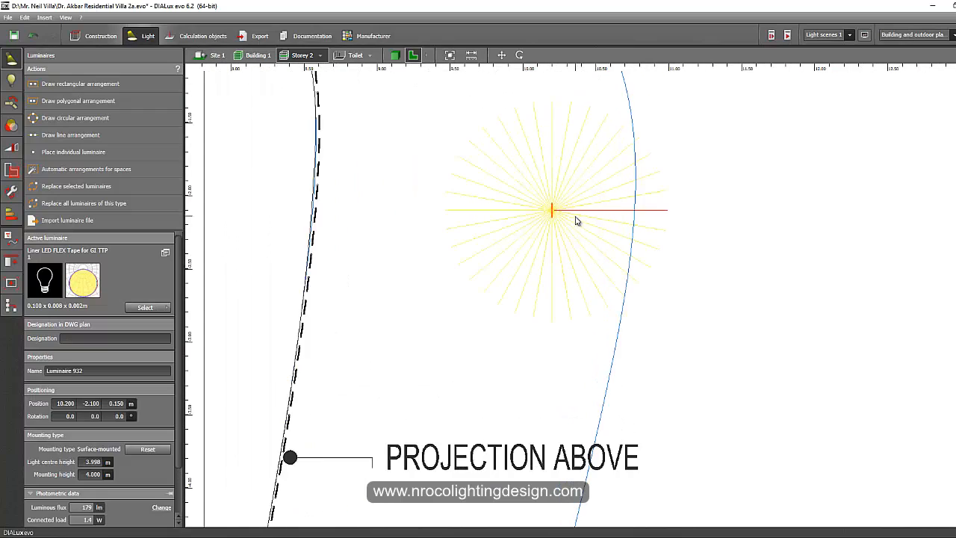
{"action": "scroll", "coordinate": [571, 246], "scroll_direction": "down", "scroll_amount": 6}
{"action": "scroll", "coordinate": [570, 267], "scroll_direction": "up", "scroll_amount": 5}
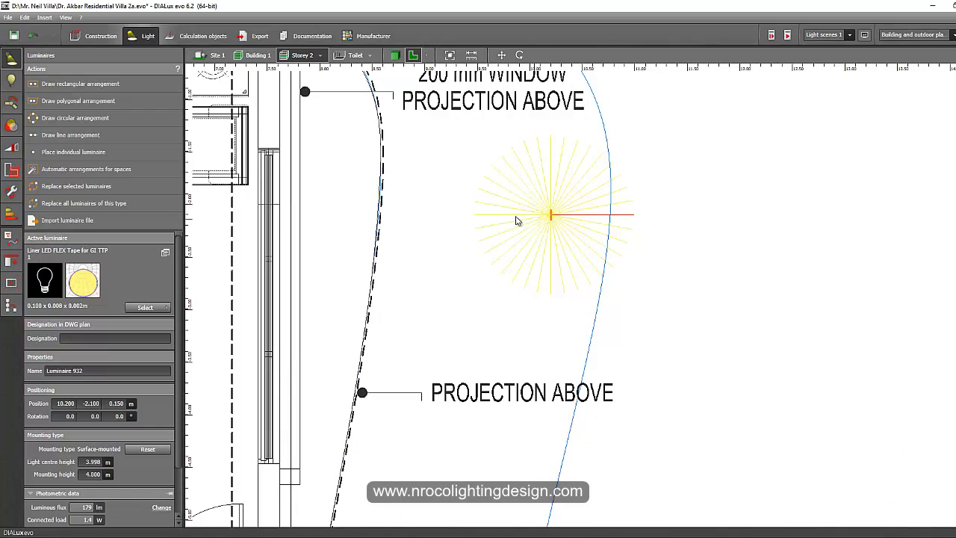
{"action": "scroll", "coordinate": [515, 221], "scroll_direction": "down", "scroll_amount": 4}
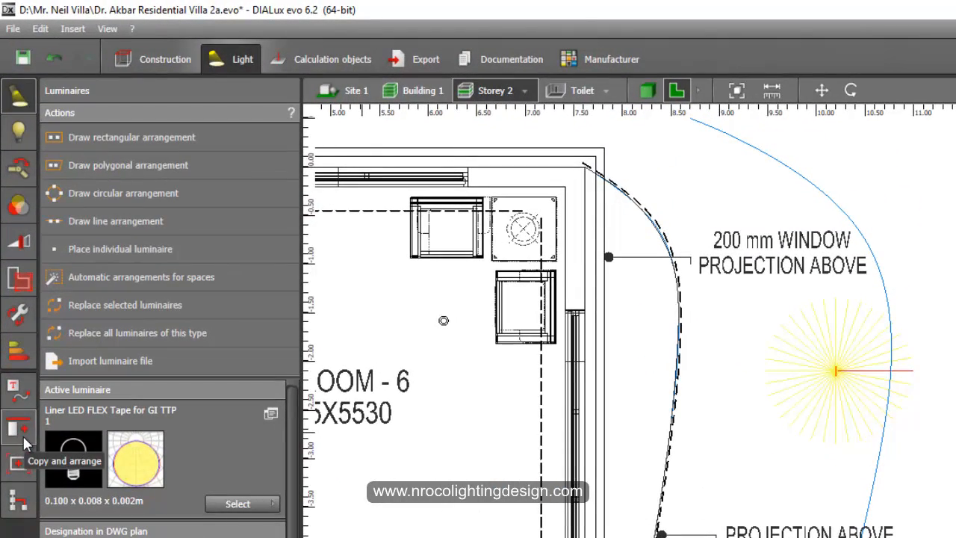
{"action": "left_click", "coordinate": [23, 438]}
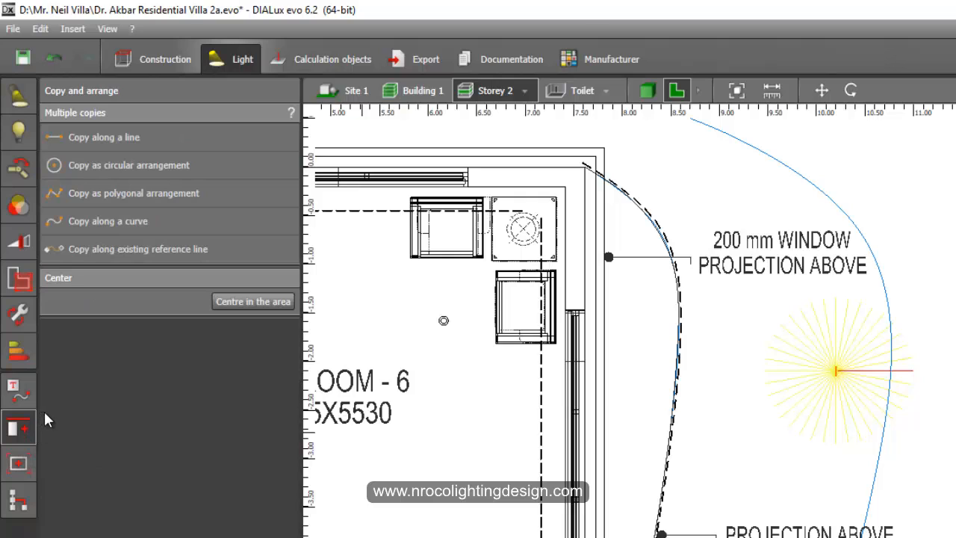
{"action": "left_click", "coordinate": [127, 251]}
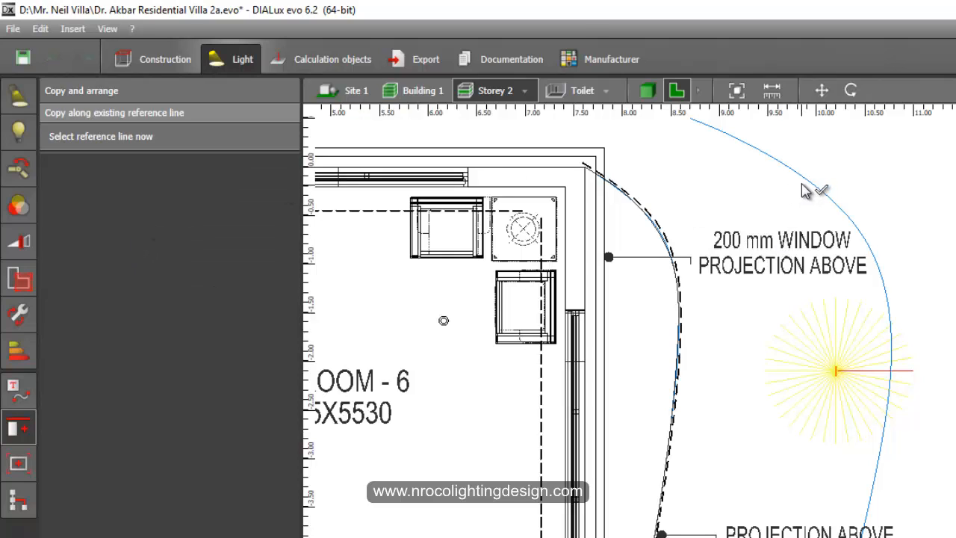
{"action": "middle_click_drag", "start_coordinate": [815, 200], "coordinate": [835, 299]}
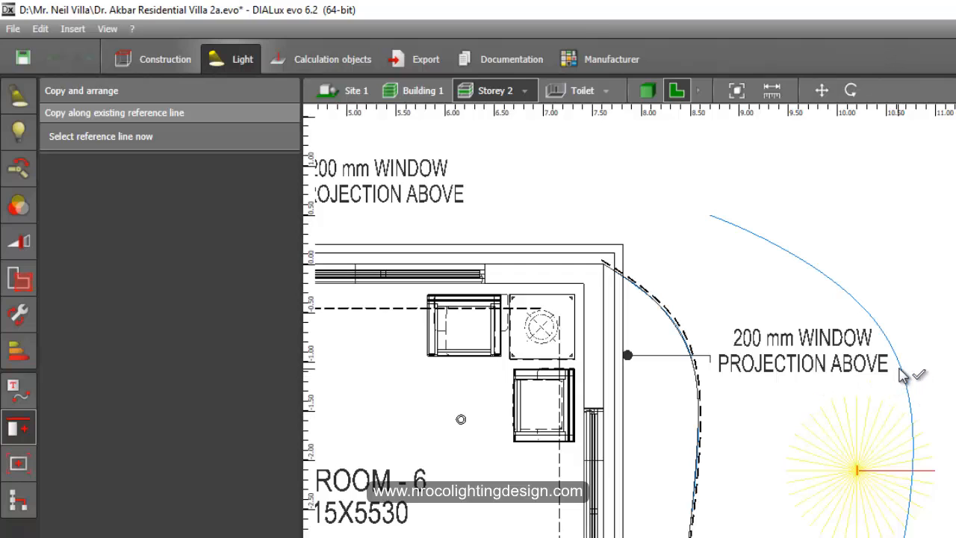
{"action": "left_click", "coordinate": [906, 377]}
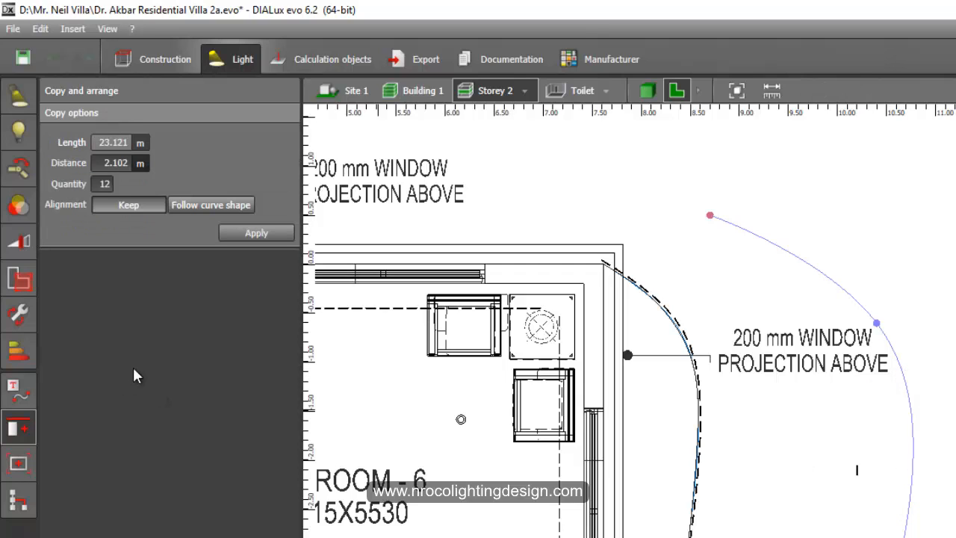
- Insert 200 copies of the LED tape along the reference line, following the curve shape with a 180° rotation offset, and check their orientation
{"action": "left_click", "coordinate": [107, 184]}
{"action": "middle_click_drag", "start_coordinate": [739, 444], "coordinate": [702, 404]}
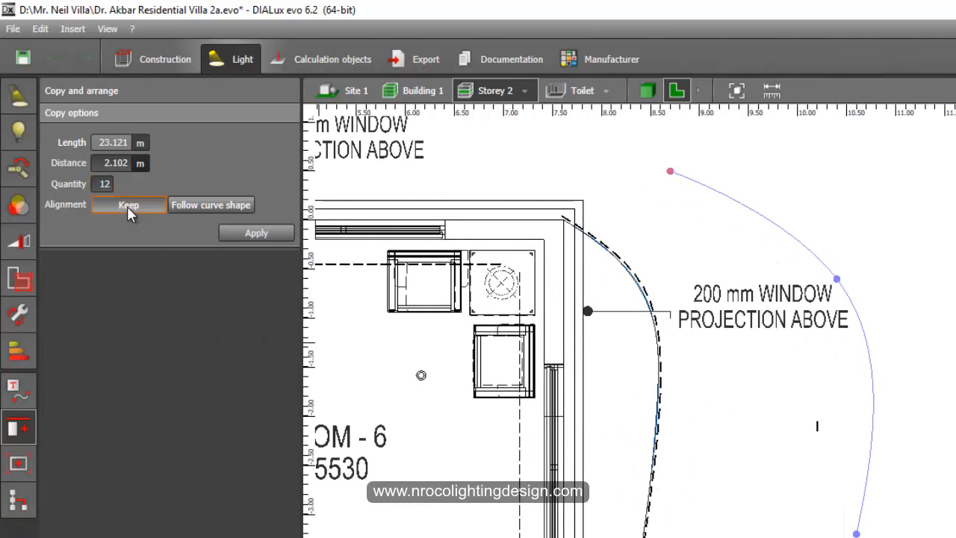
{"action": "left_click", "coordinate": [105, 184]}
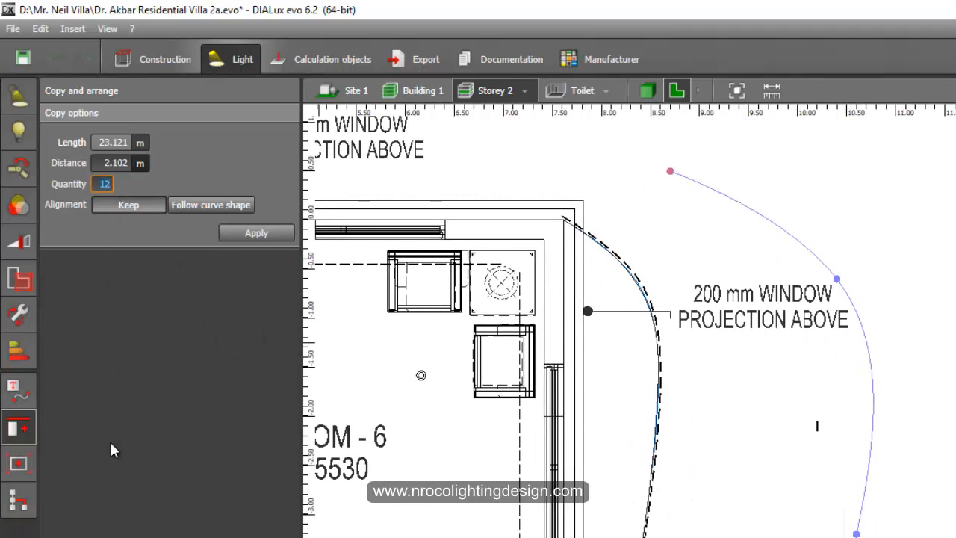
{"action": "type", "text": "2"}
{"action": "left_click", "coordinate": [224, 206]}
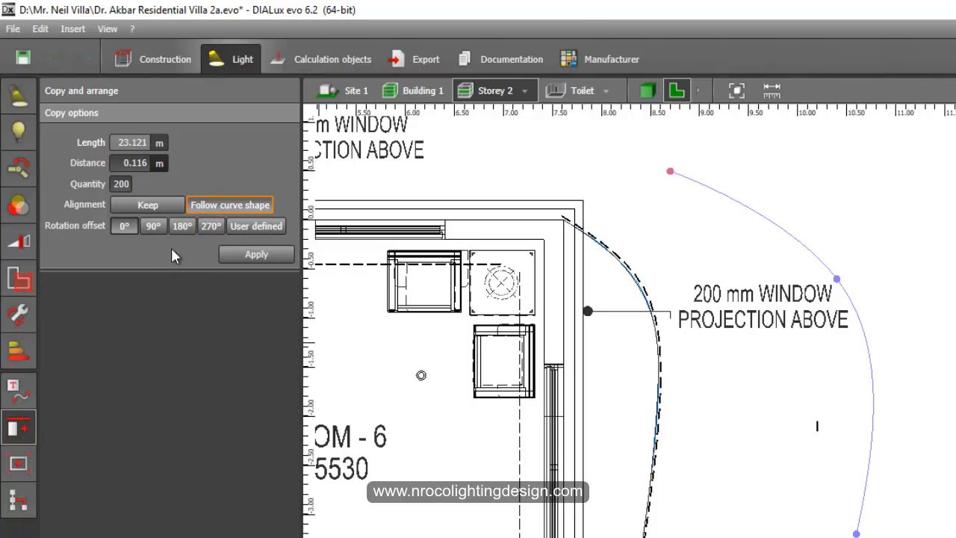
{"action": "left_click", "coordinate": [180, 227]}
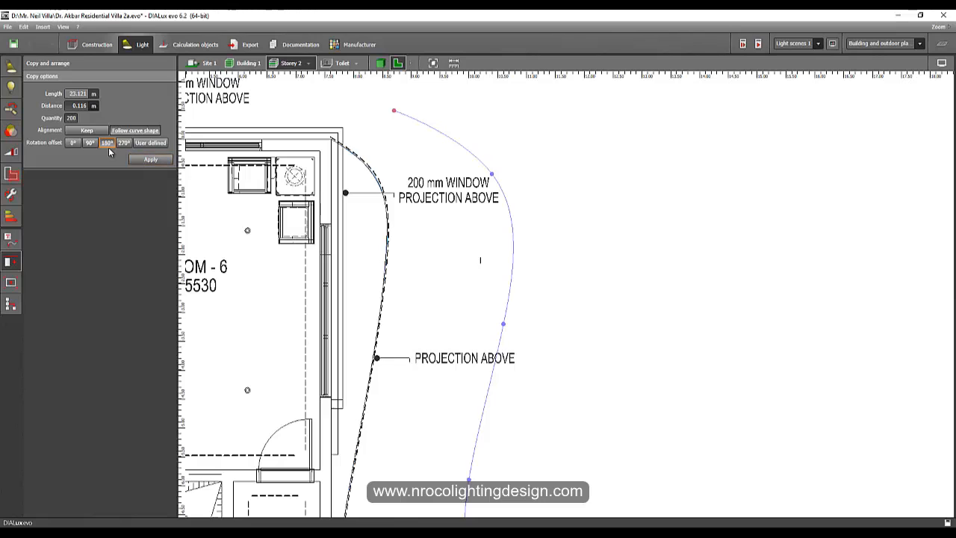
{"action": "left_click", "coordinate": [144, 161]}
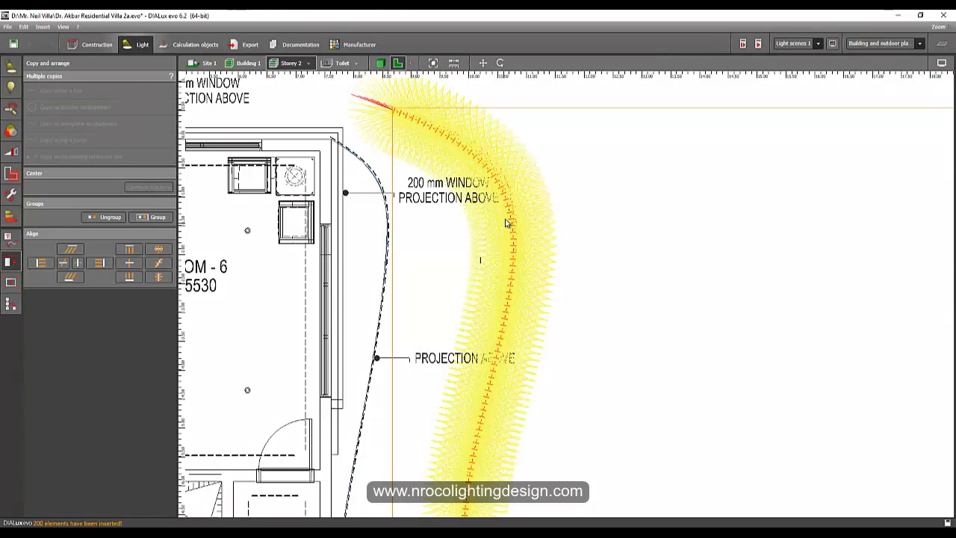
{"action": "scroll", "coordinate": [506, 220], "scroll_direction": "up", "scroll_amount": 5}
{"action": "scroll", "coordinate": [508, 250], "scroll_direction": "down", "scroll_amount": 5}
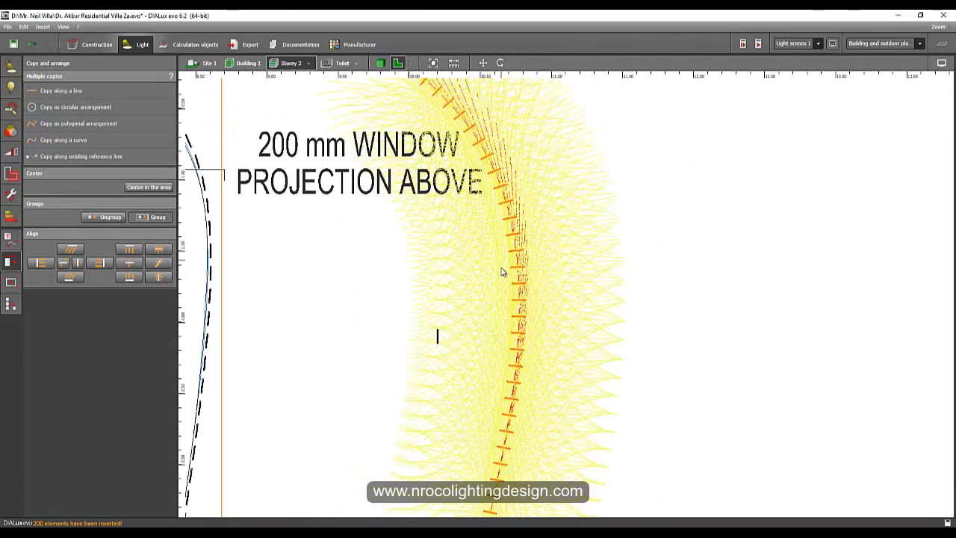
{"action": "scroll", "coordinate": [489, 284], "scroll_direction": "up", "scroll_amount": 2}
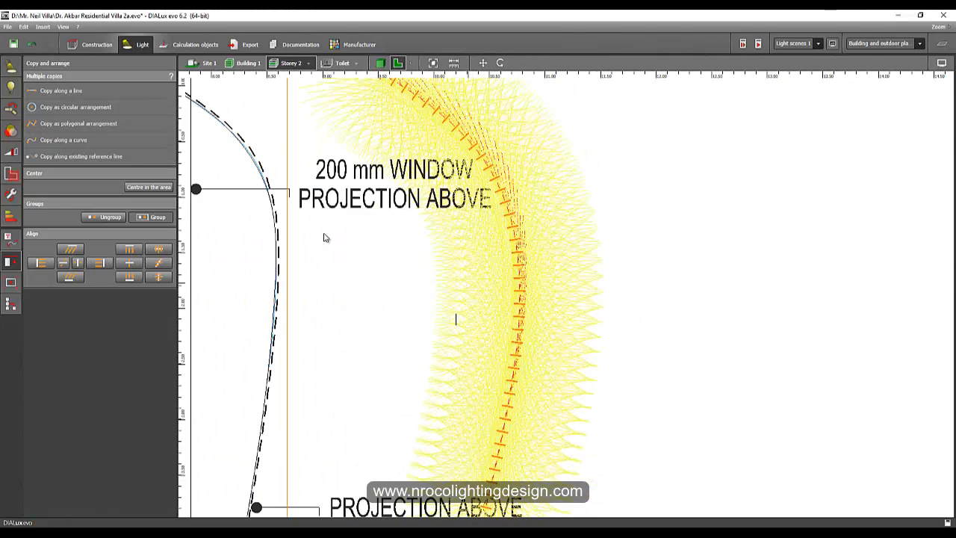
- Undo the 200 copies, then reselect the single LED tape and choose the curving reference line as its existing copy path
{"action": "left_click", "coordinate": [33, 47]}
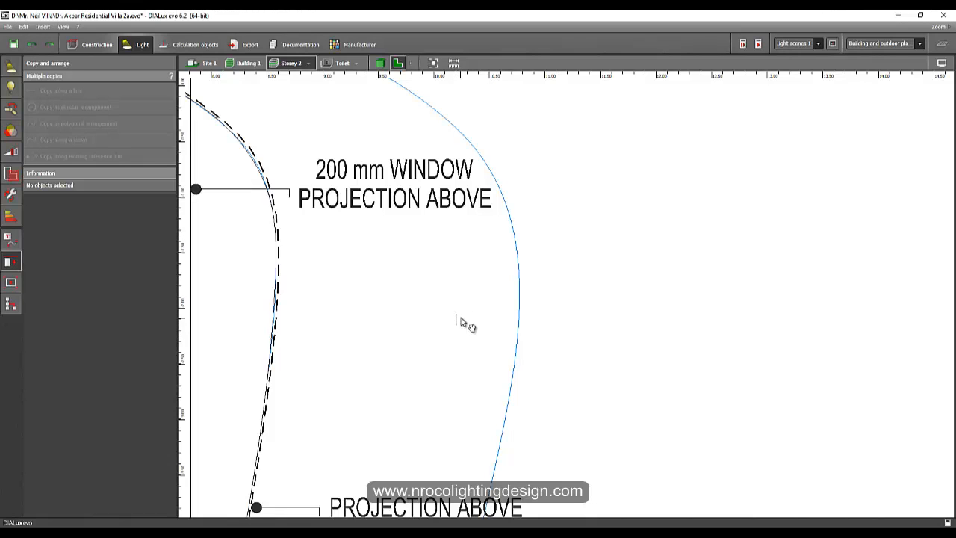
{"action": "middle_click_drag", "start_coordinate": [460, 321], "coordinate": [457, 310]}
{"action": "left_click", "coordinate": [457, 313]}
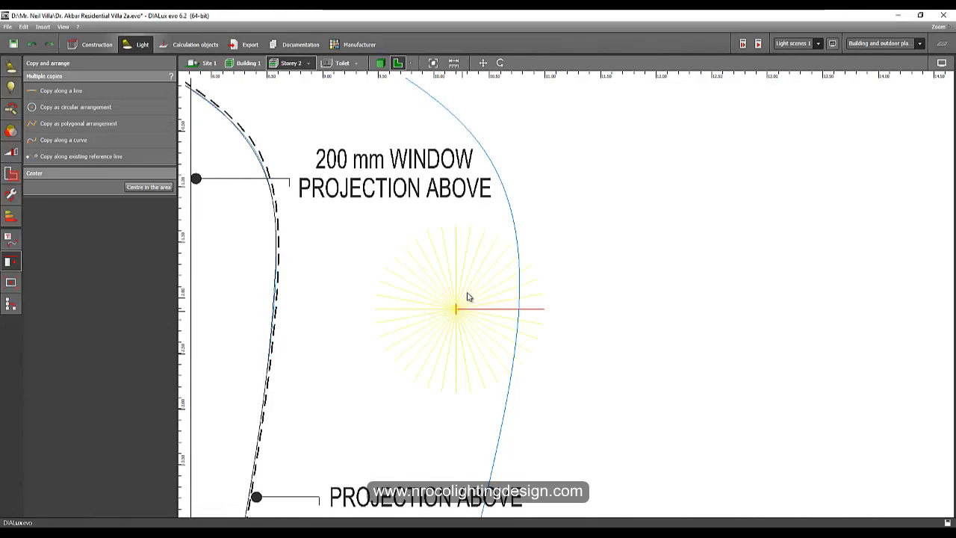
{"action": "left_click", "coordinate": [75, 157]}
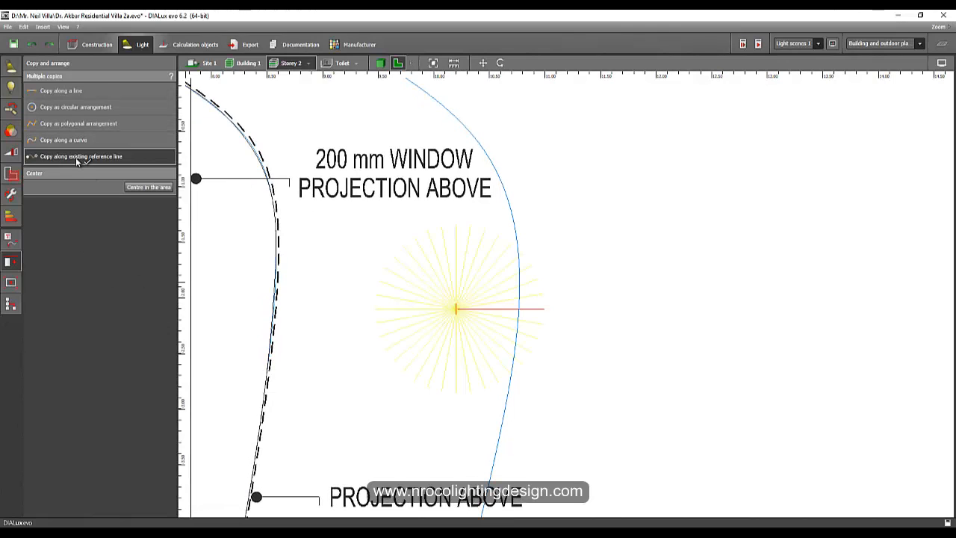
{"action": "left_click", "coordinate": [513, 226]}
{"action": "key", "text": "Return"}
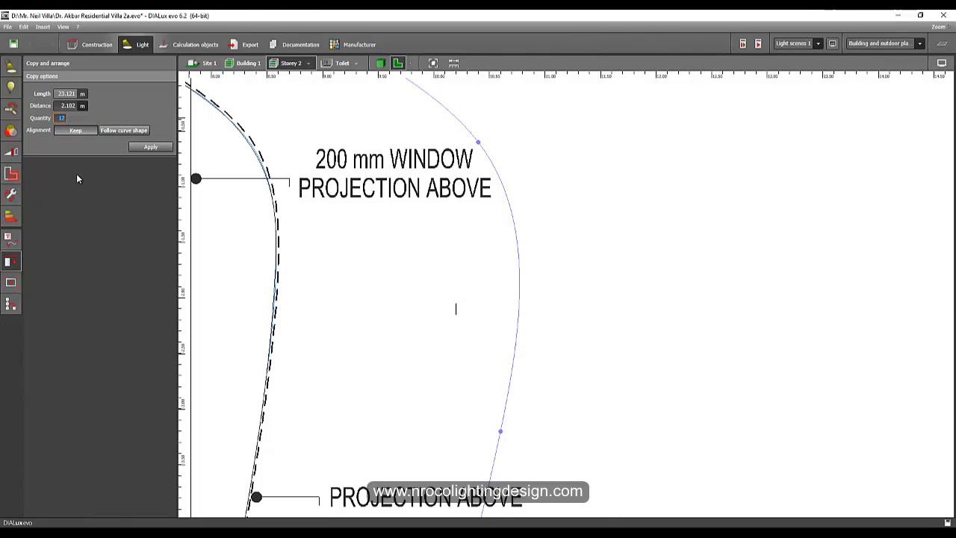
- Insert 100 copies of the LED tape along the reference line, following the curve shape with a 90° rotation offset
{"action": "type", "text": "100"}
{"action": "left_click", "coordinate": [124, 131]}
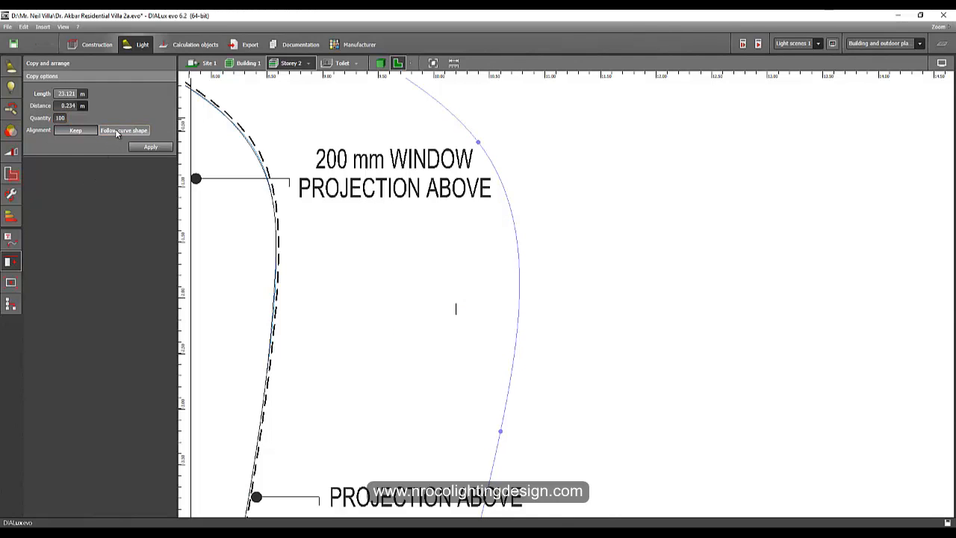
{"action": "left_click", "coordinate": [89, 144]}
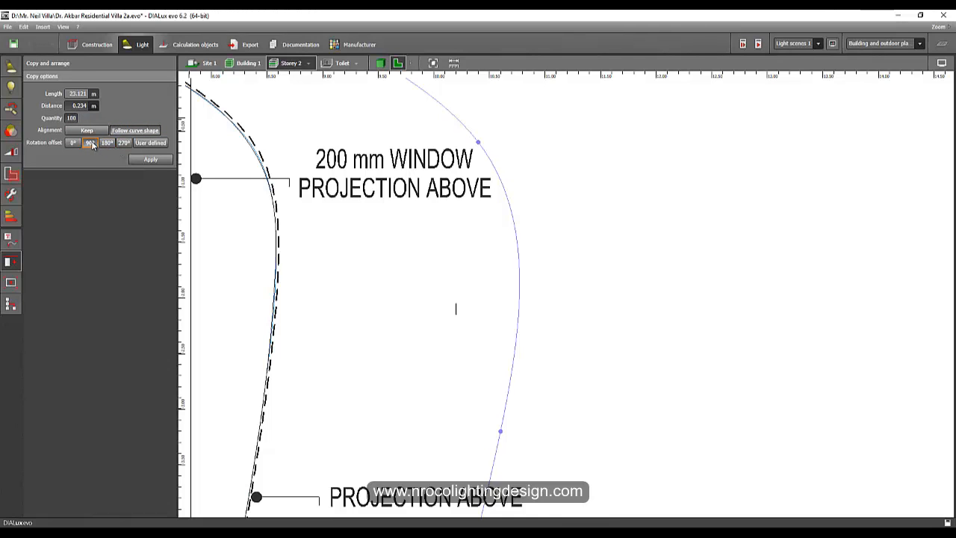
{"action": "left_click", "coordinate": [150, 160]}
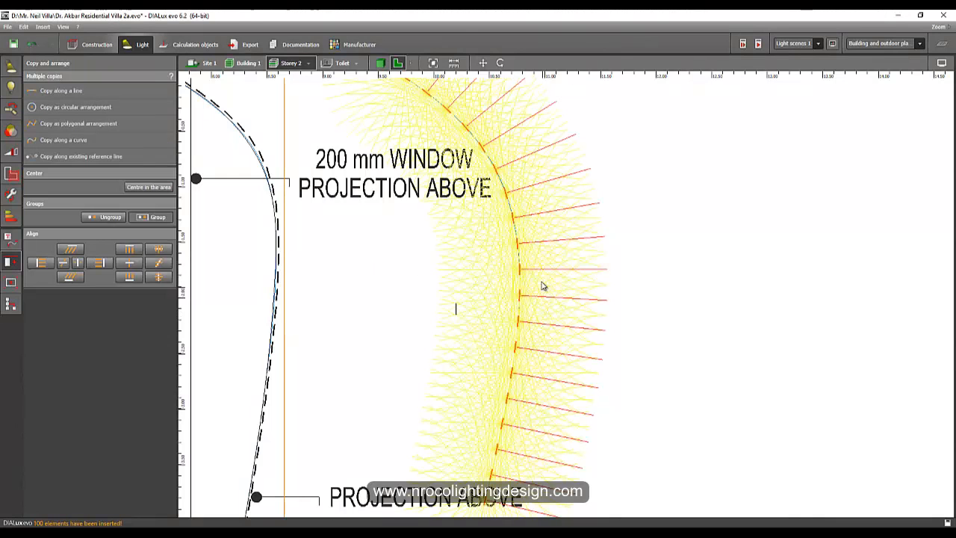
- Examine the spacing and orientation of the copied LED tapes along the whole curve
{"action": "scroll", "coordinate": [546, 291], "scroll_direction": "down", "scroll_amount": 3}
{"action": "scroll", "coordinate": [546, 204], "scroll_direction": "down", "scroll_amount": 2}
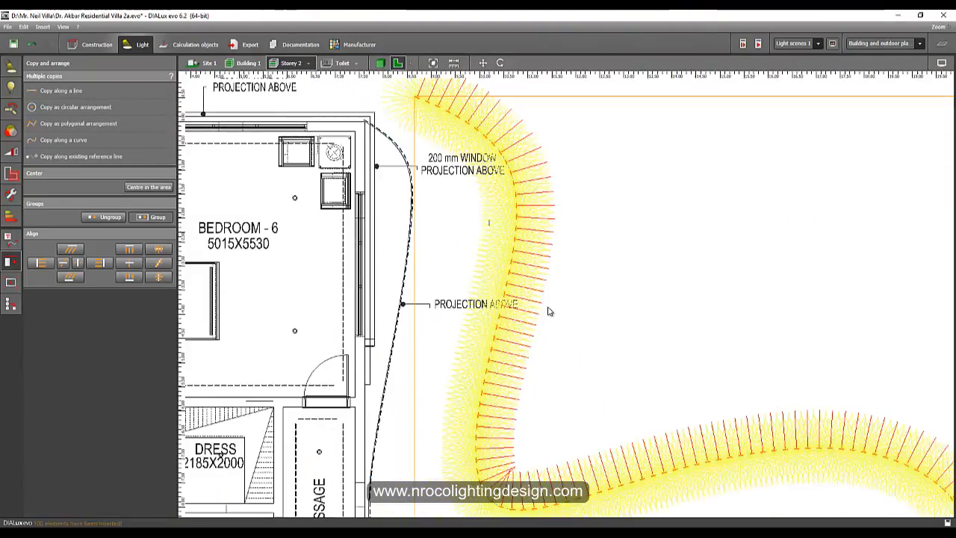
{"action": "middle_click_drag", "start_coordinate": [548, 311], "coordinate": [324, 86]}
{"action": "scroll", "coordinate": [730, 330], "scroll_direction": "up", "scroll_amount": 3}
{"action": "scroll", "coordinate": [743, 324], "scroll_direction": "up", "scroll_amount": 3}
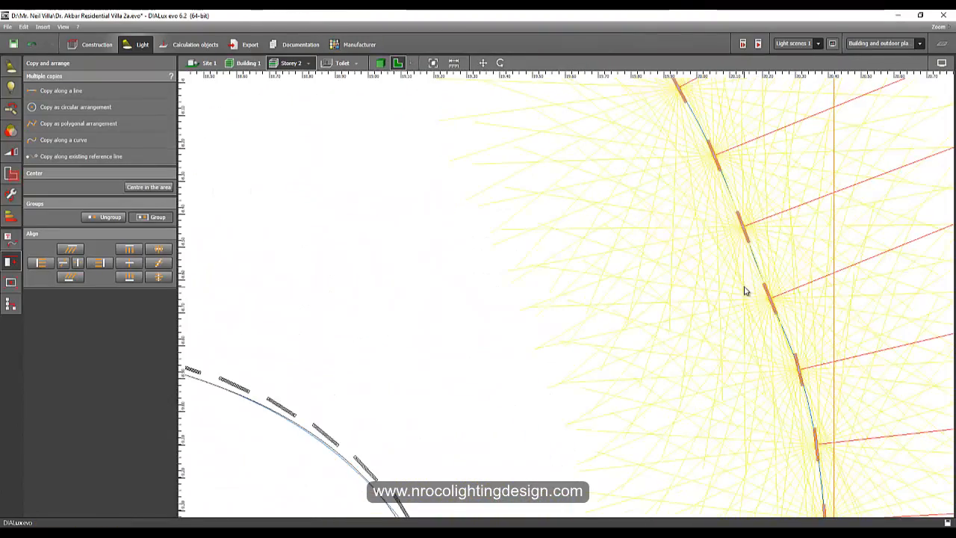
{"action": "scroll", "coordinate": [742, 292], "scroll_direction": "down", "scroll_amount": 4}
{"action": "middle_click_drag", "start_coordinate": [566, 201], "coordinate": [636, 267]}
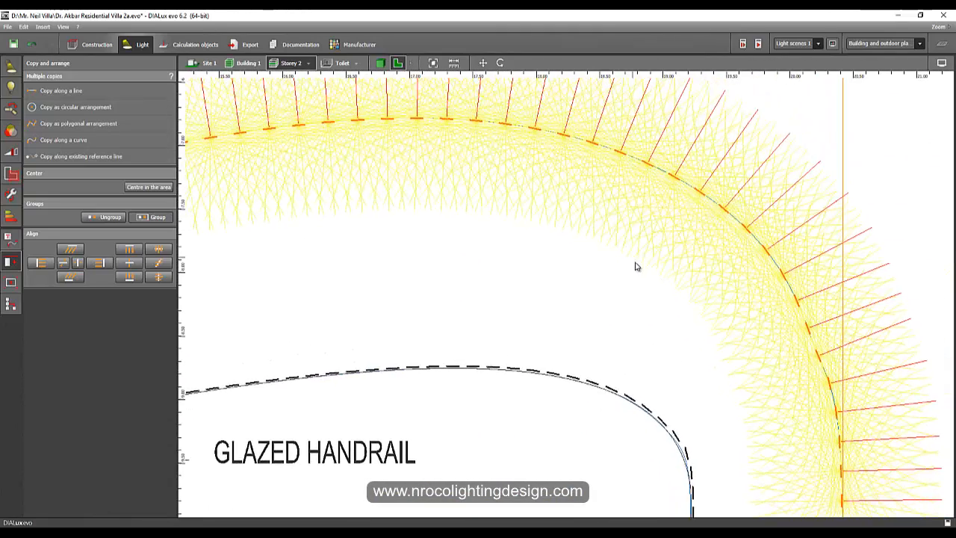
{"action": "scroll", "coordinate": [636, 266], "scroll_direction": "down", "scroll_amount": 2}
- View the storey in elevation and set the second rotation value of the selected LED tapes to -180° to flip their light upwards
{"action": "left_click", "coordinate": [411, 65]}
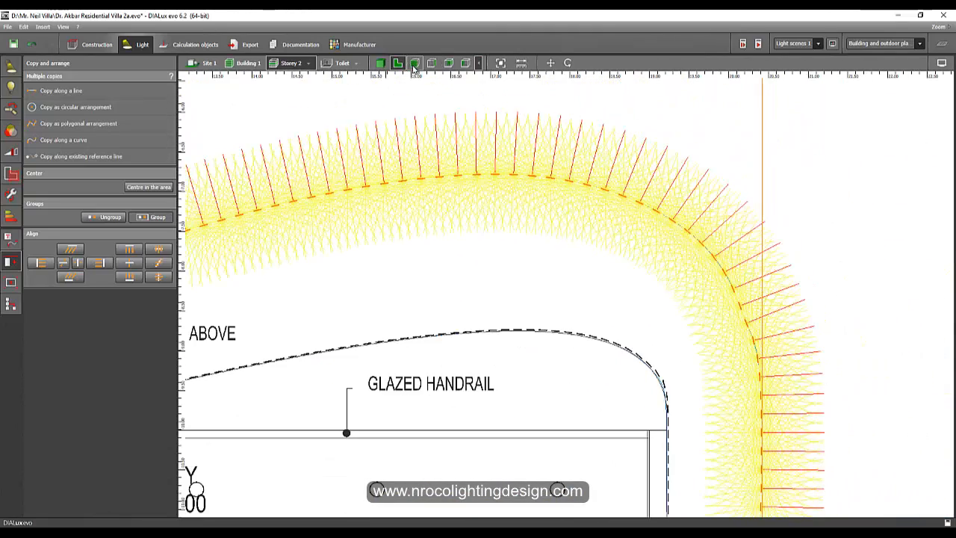
{"action": "left_click", "coordinate": [432, 64]}
{"action": "scroll", "coordinate": [664, 337], "scroll_direction": "up", "scroll_amount": 8}
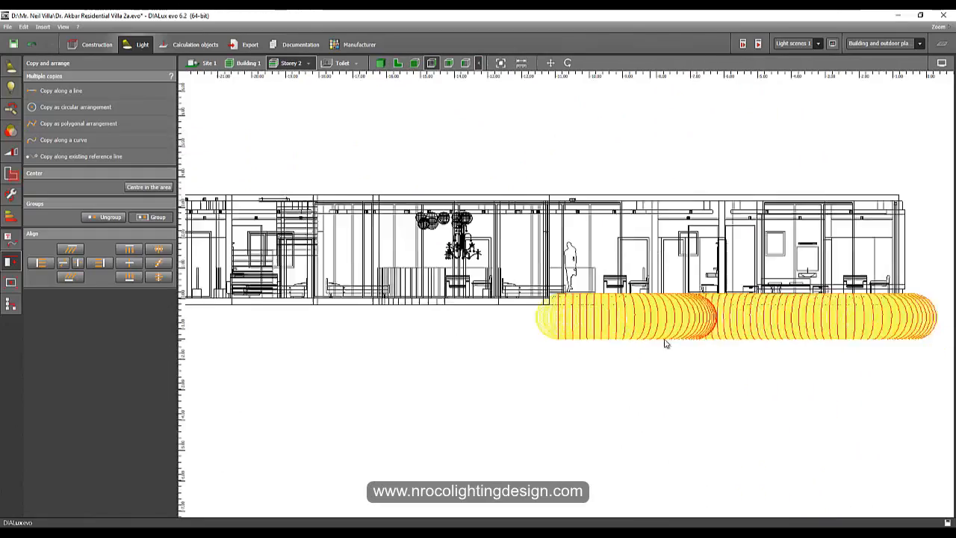
{"action": "scroll", "coordinate": [673, 309], "scroll_direction": "down", "scroll_amount": 2}
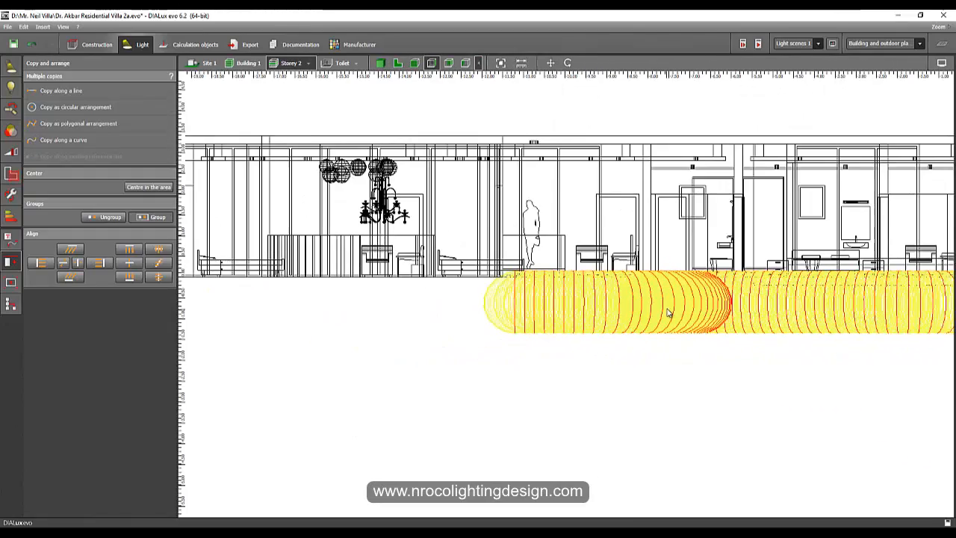
{"action": "middle_click_drag", "start_coordinate": [683, 284], "coordinate": [557, 291]}
{"action": "scroll", "coordinate": [547, 283], "scroll_direction": "up", "scroll_amount": 1}
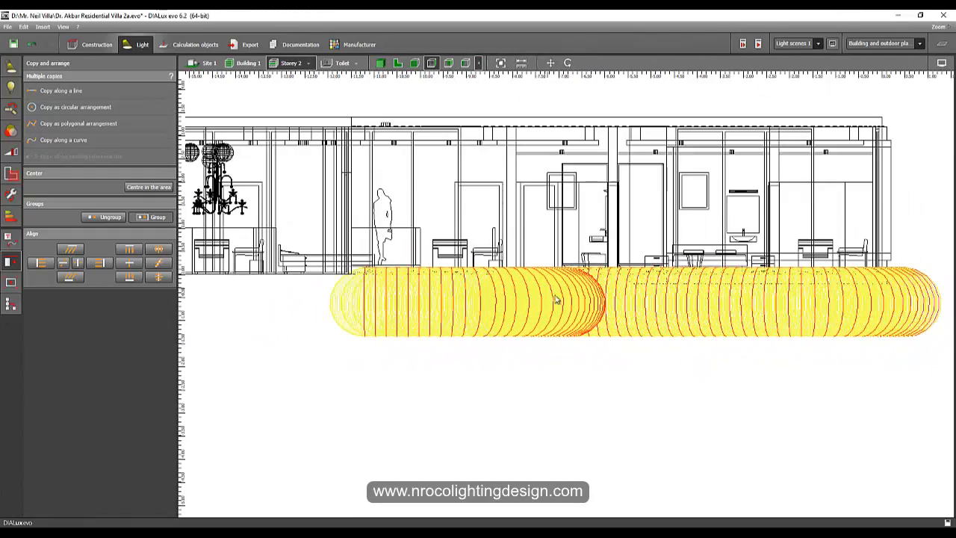
{"action": "left_click", "coordinate": [6, 70]}
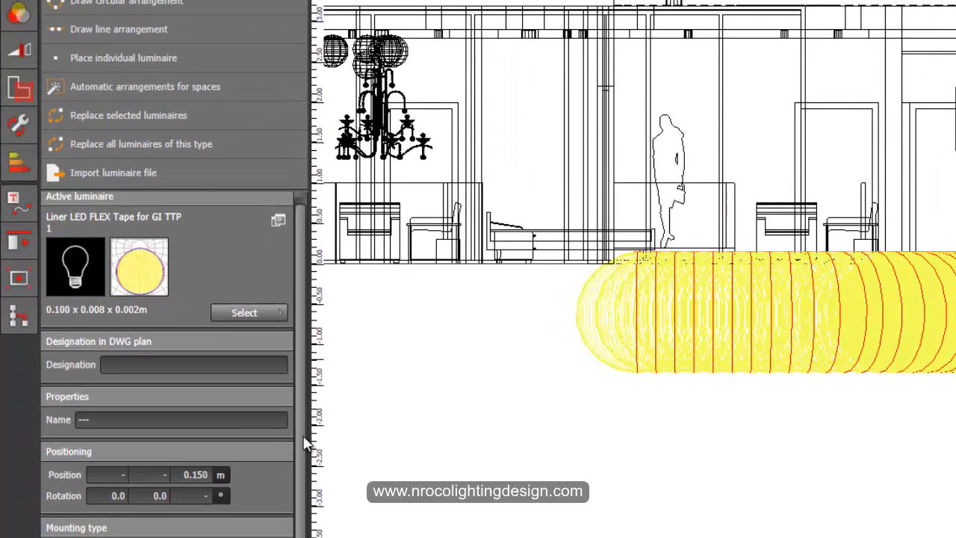
{"action": "left_click_drag", "start_coordinate": [172, 375], "coordinate": [173, 431]}
{"action": "left_click", "coordinate": [149, 486]}
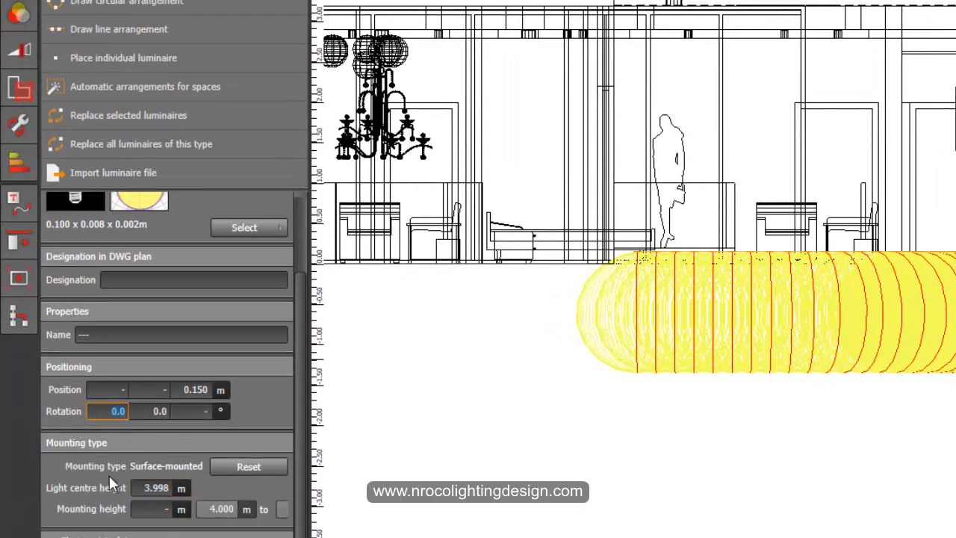
{"action": "type", "text": "180"}
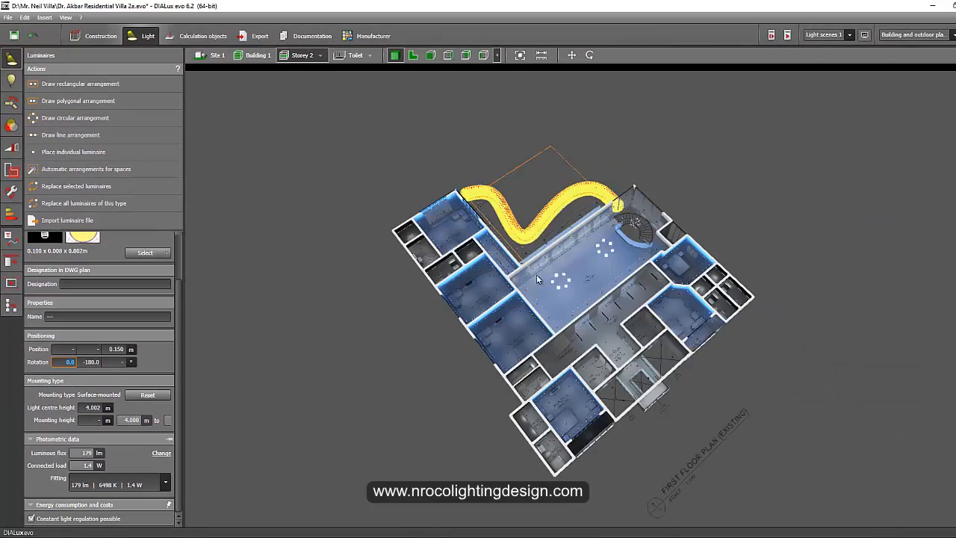
- Dismiss the save reminder and show the whole site in 3D with the villa's facade and LED tape line in view
{"action": "left_click_drag", "start_coordinate": [537, 274], "coordinate": [613, 348]}
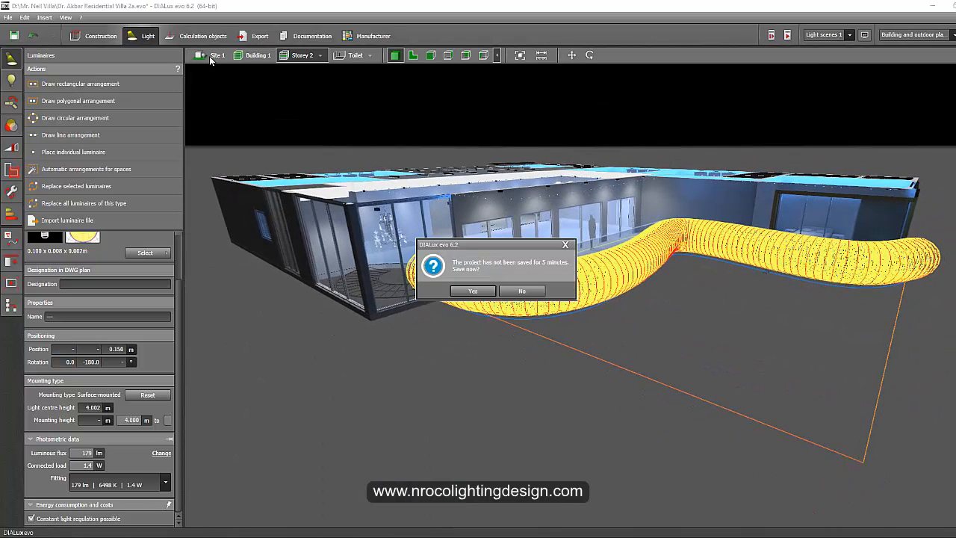
{"action": "left_click", "coordinate": [566, 245]}
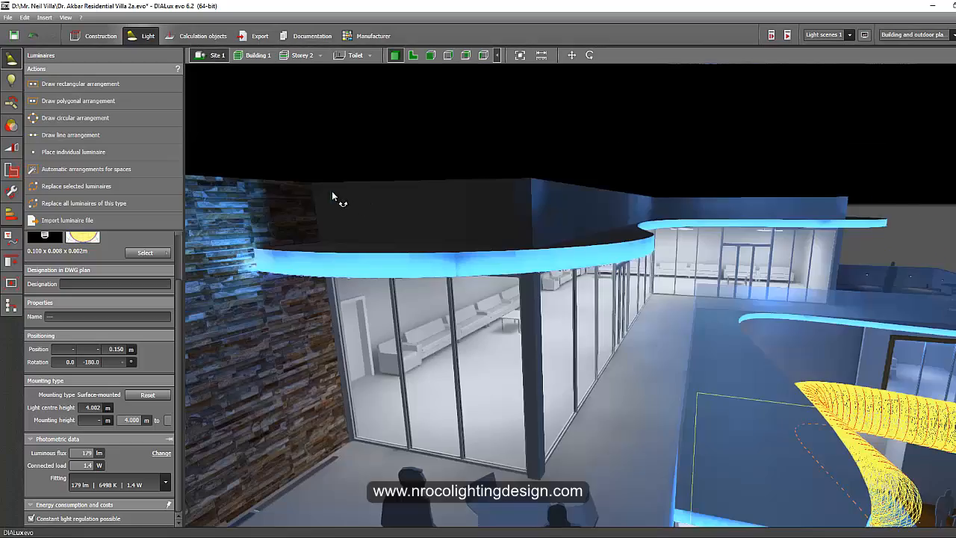
{"action": "right_click_drag", "start_coordinate": [332, 196], "coordinate": [387, 181]}
{"action": "scroll", "coordinate": [384, 221], "scroll_direction": "down", "scroll_amount": 3}
{"action": "scroll", "coordinate": [387, 181], "scroll_direction": "down", "scroll_amount": 3}
{"action": "scroll", "coordinate": [446, 217], "scroll_direction": "down", "scroll_amount": 2}
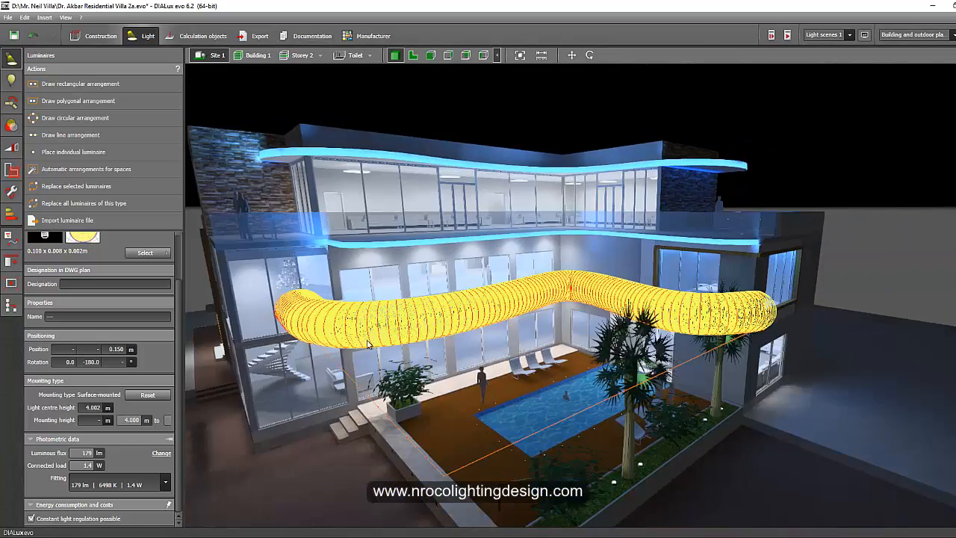
- Move the selected LED tape line vertically upwards towards the villa's lower curved projection
{"action": "right_click", "coordinate": [446, 334]}
{"action": "left_click", "coordinate": [467, 343]}
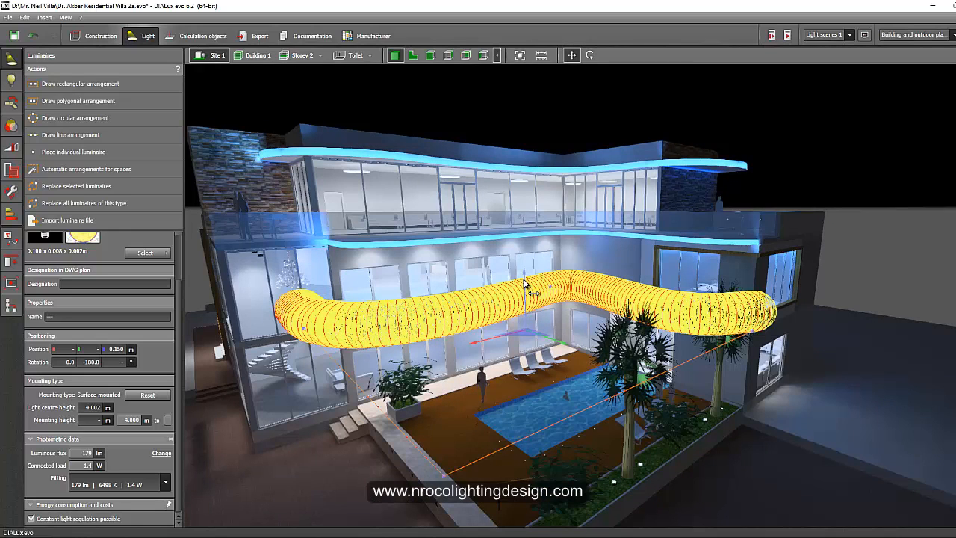
{"action": "left_click_drag", "start_coordinate": [524, 284], "coordinate": [534, 228]}
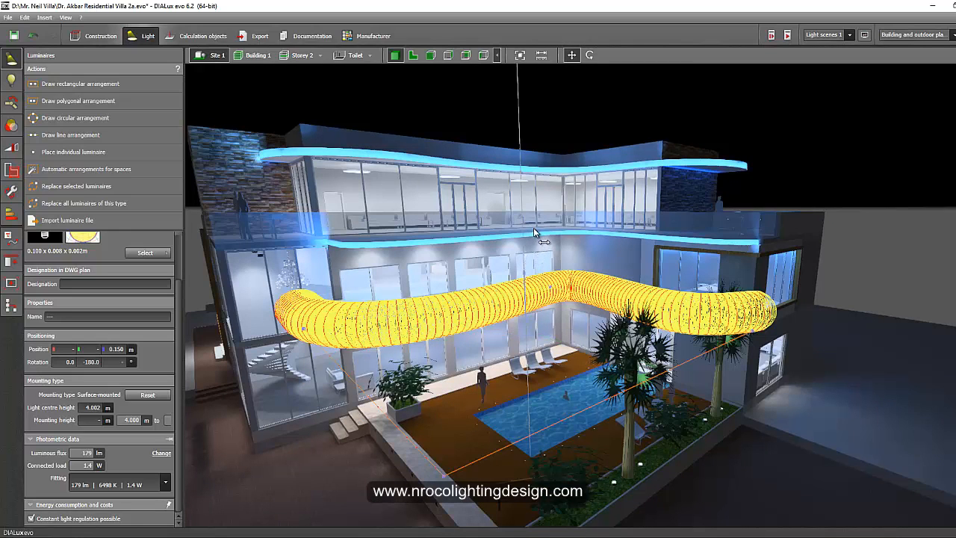